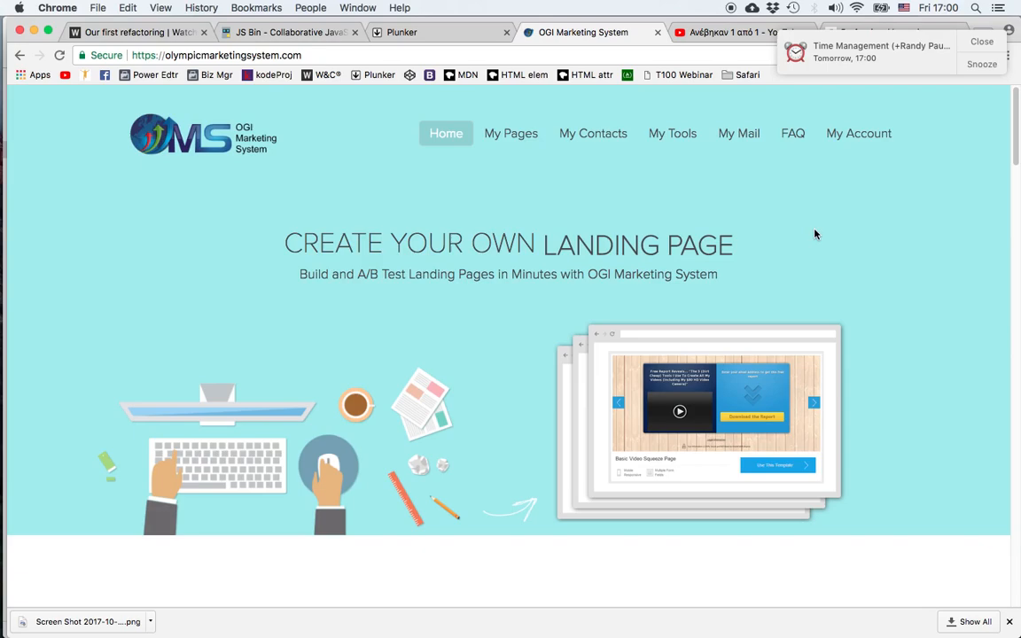
# - Go to the AutoResponders section of My Mail and start a new autoresponder message
pyautogui.moveTo(746, 149)
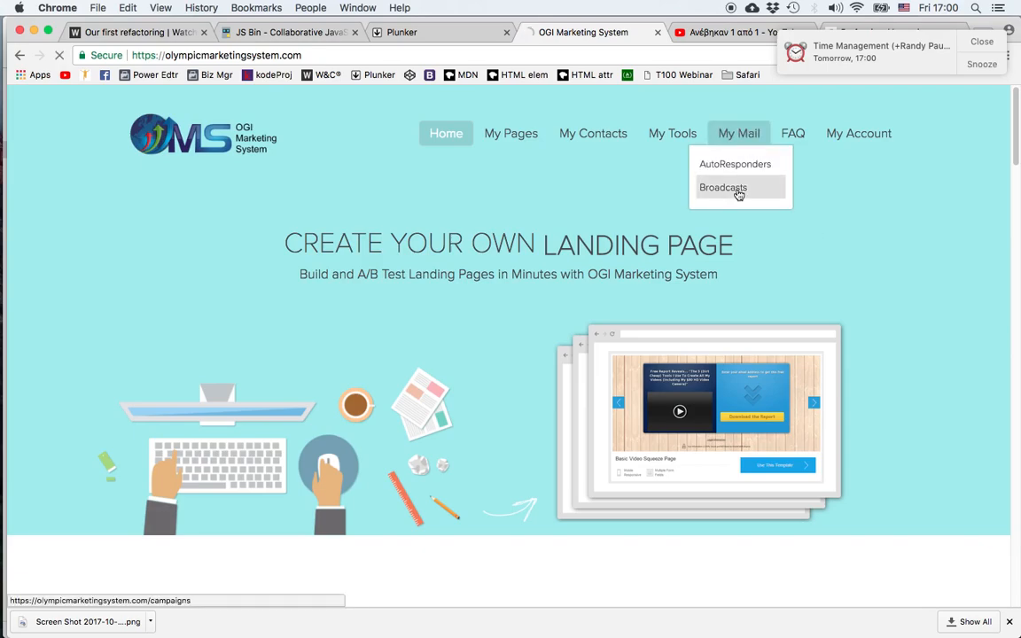
pyautogui.click(737, 166)
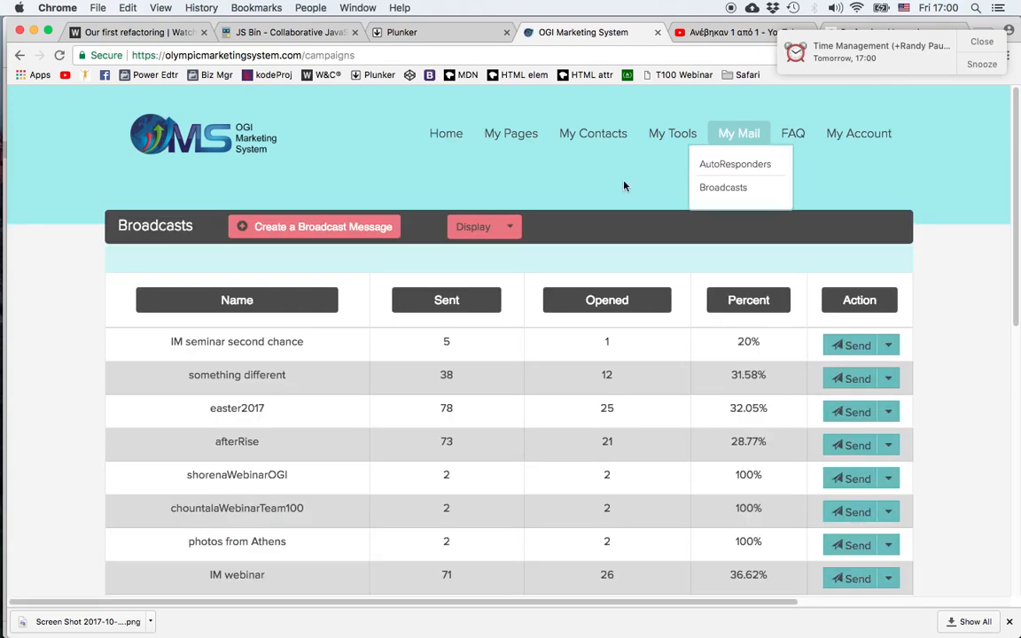
pyautogui.click(732, 169)
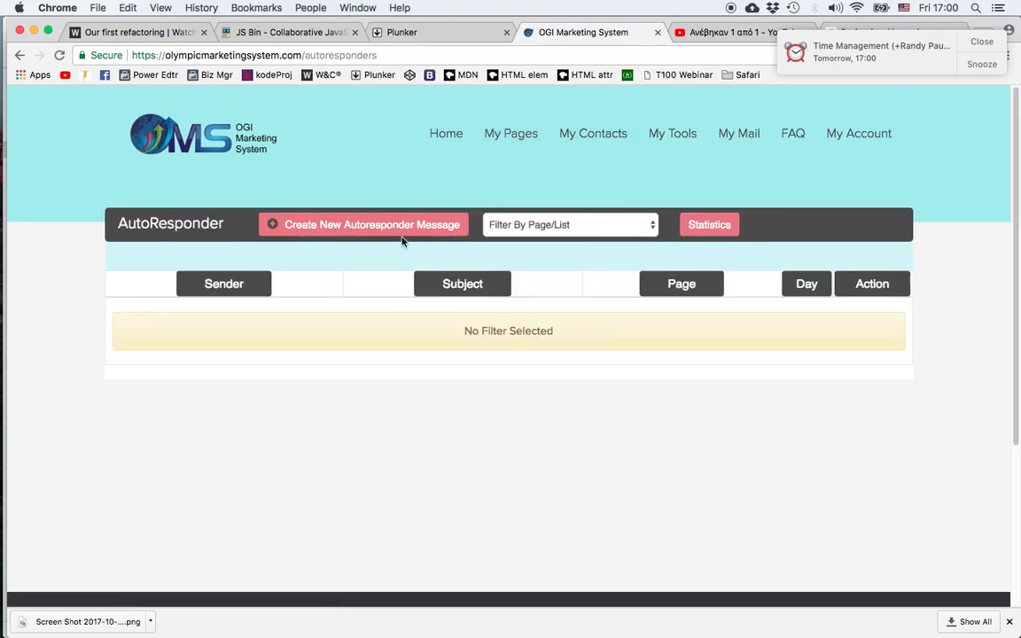
pyautogui.click(363, 225)
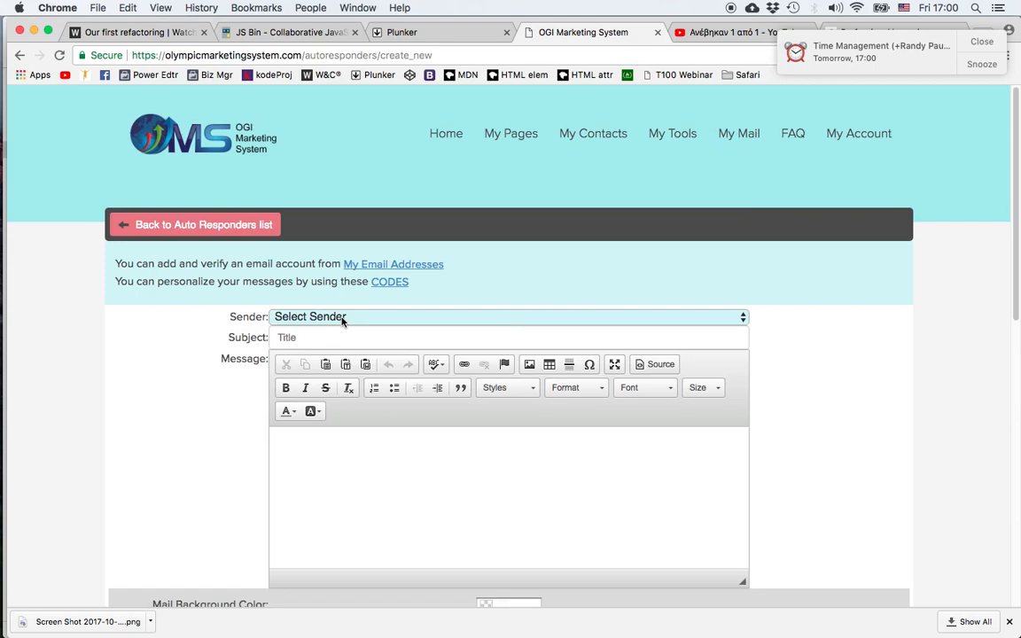
# - Select the first My Domain account as the sender and enter "Welcome" as the subject
pyautogui.click(343, 319)
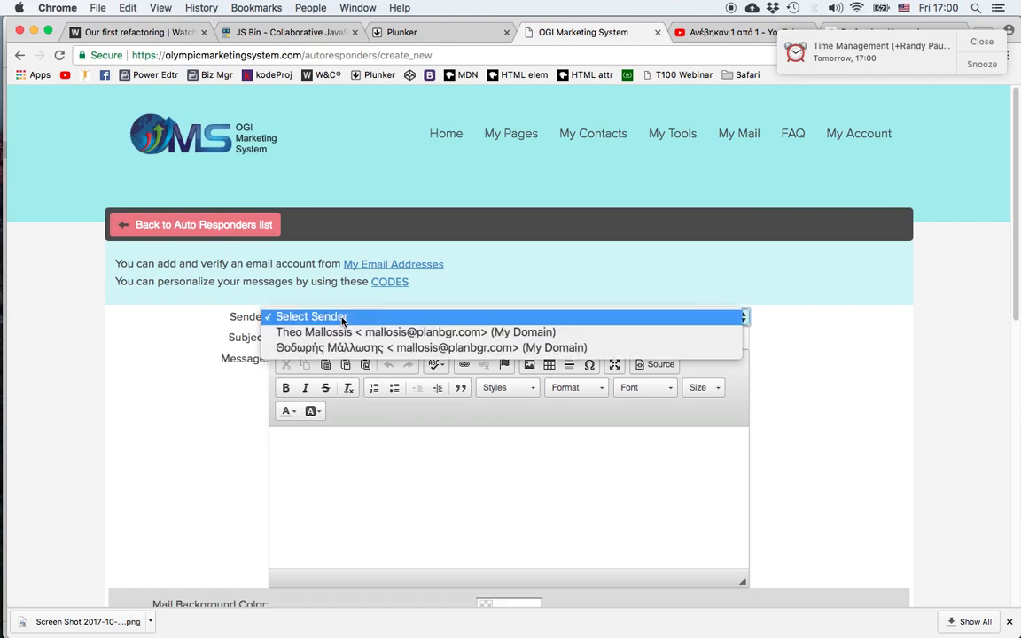
pyautogui.click(344, 334)
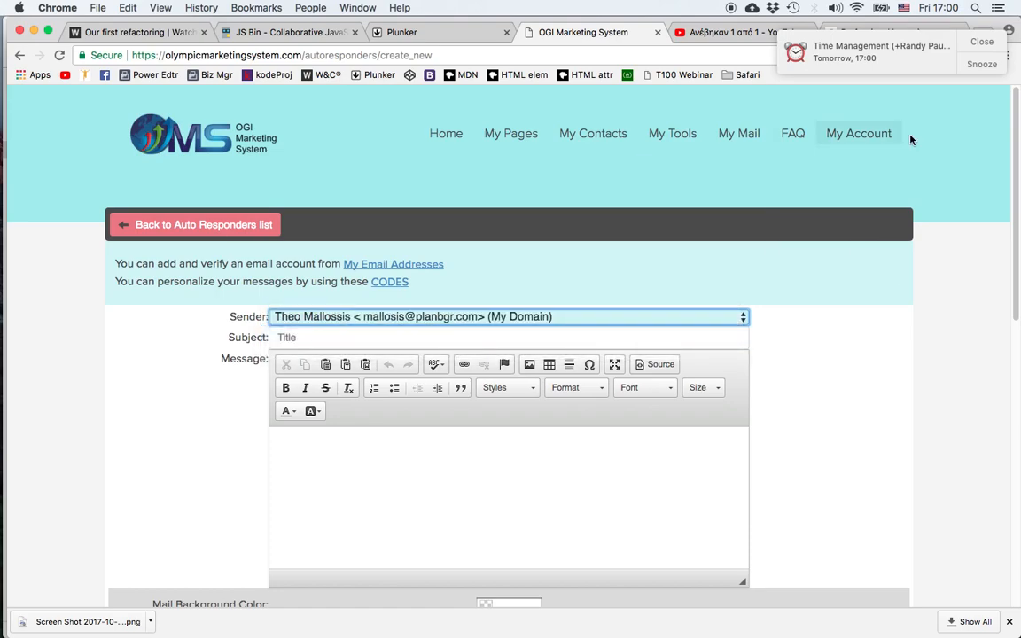
pyautogui.click(885, 138)
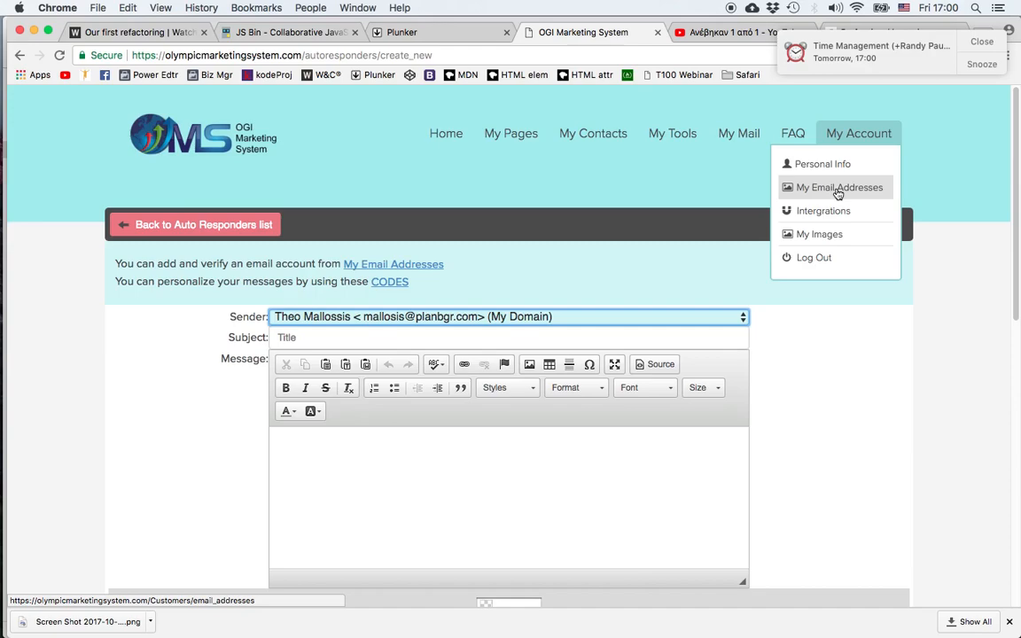
pyautogui.click(364, 343)
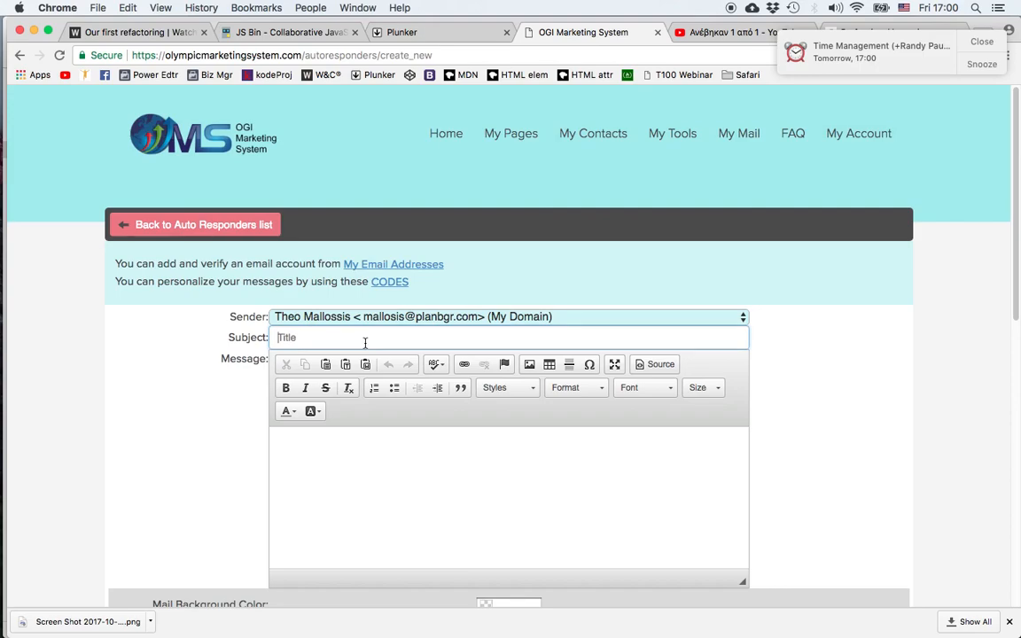
pyautogui.write('Welcome')
# - Paste the two Lorem ipsum paragraphs from the text generator page into the message body
pyautogui.click(895, 29)
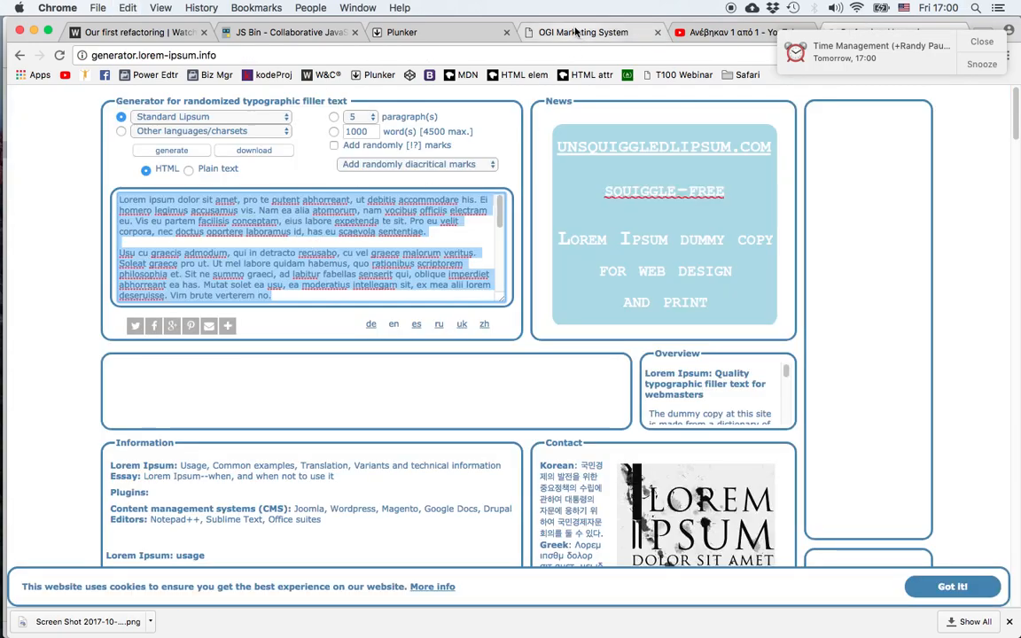
pyautogui.click(532, 33)
pyautogui.click(348, 440)
pyautogui.press('super+v')
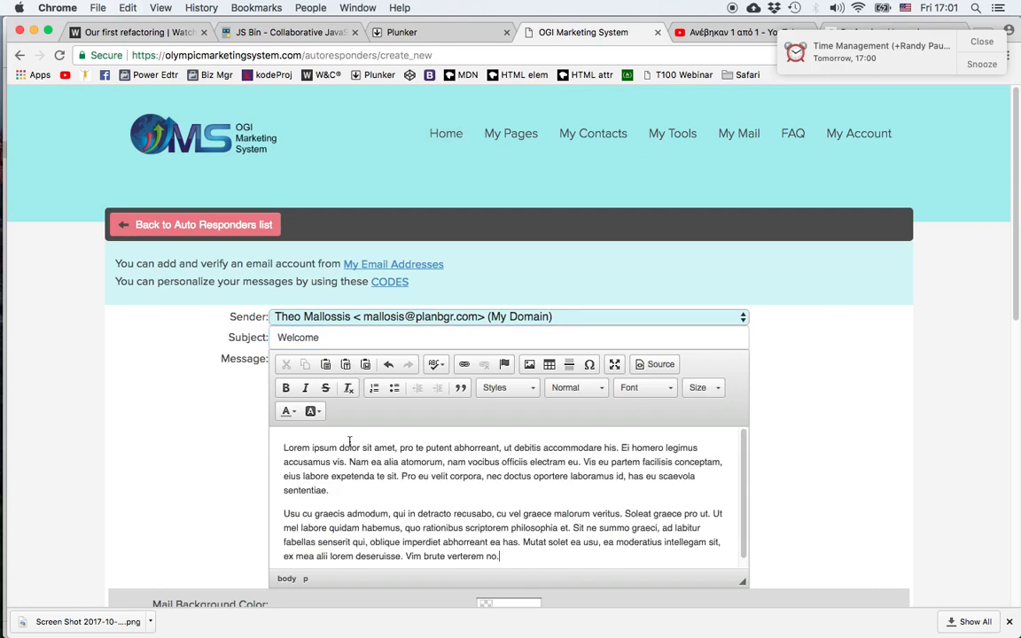
# - Link the word "corpora" in the first paragraph to olympicmarketingsystem.com/prosem-7p, copying the address from the TextEdit note
pyautogui.scroll(-2, 811, 472)
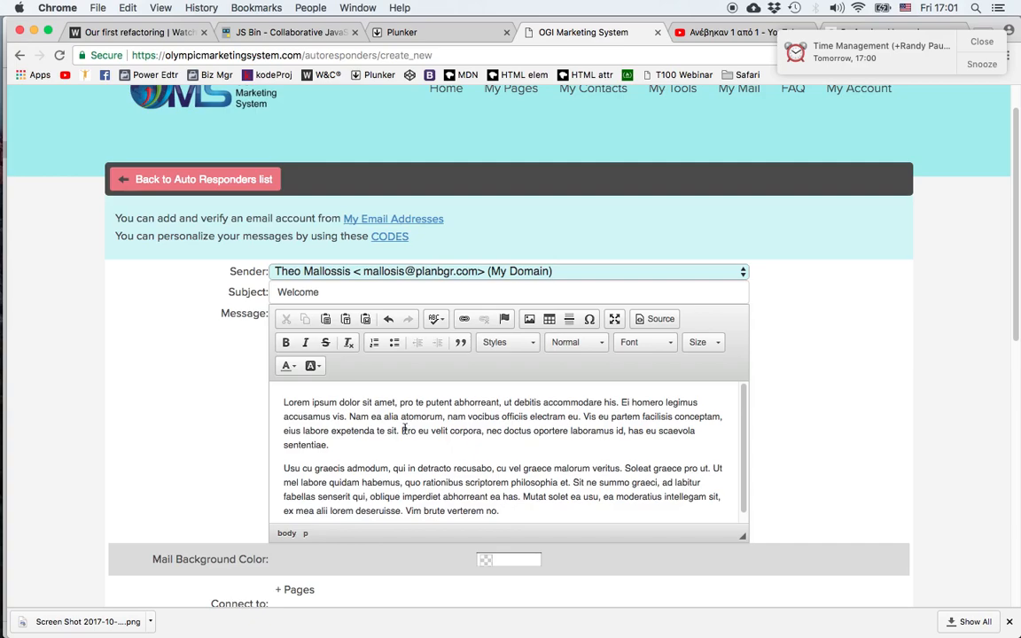
pyautogui.doubleClick(466, 431)
pyautogui.click(464, 320)
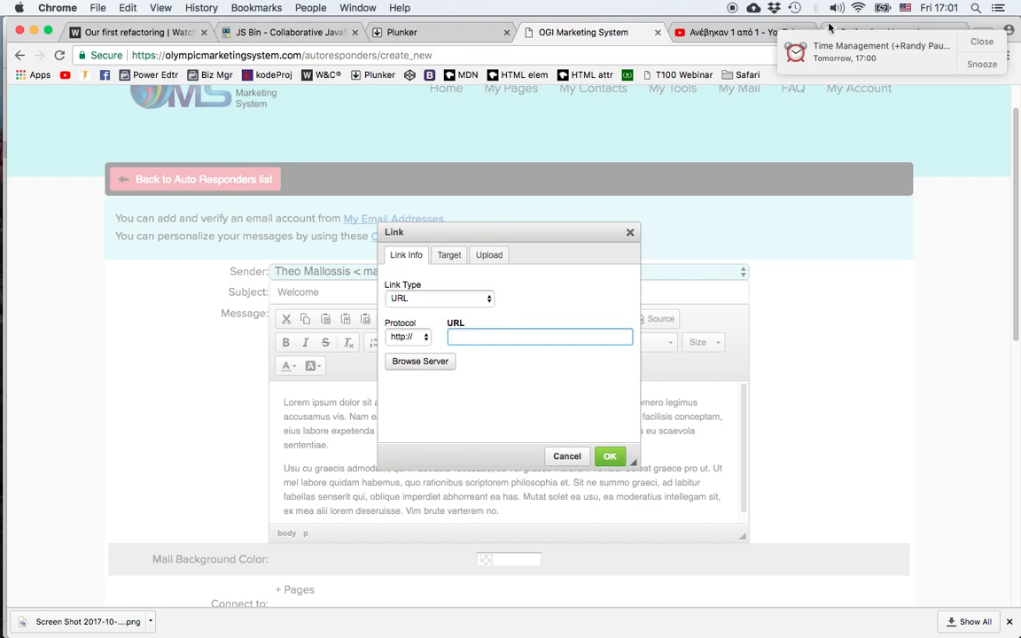
pyautogui.press('super+Tab')
pyautogui.press('super+Tab')
pyautogui.press('super+Tab')
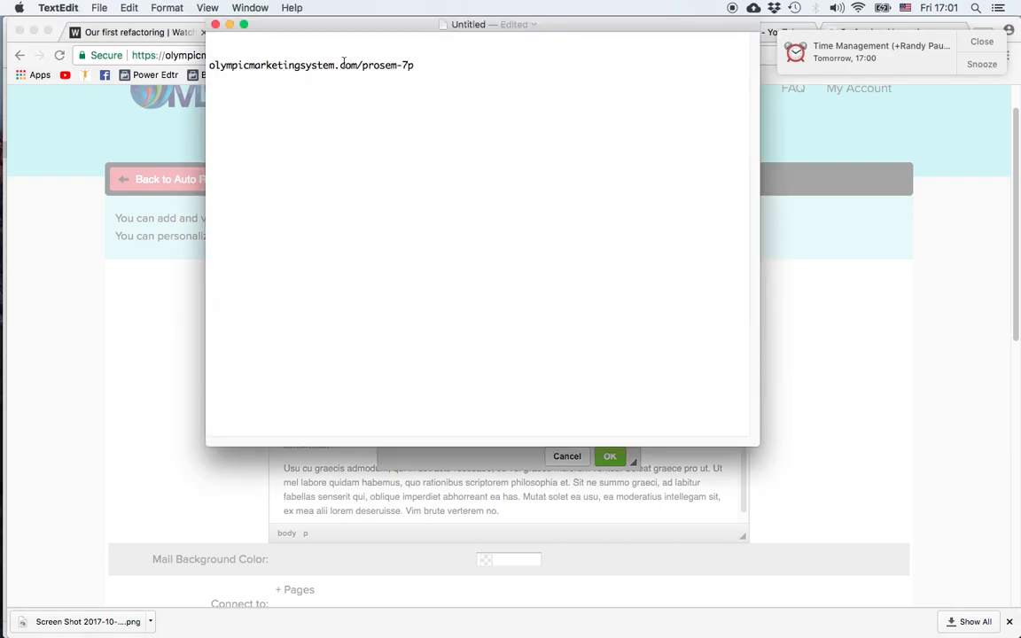
pyautogui.press('super+a')
pyautogui.press('super+c')
pyautogui.click(59, 411)
pyautogui.press('super+v')
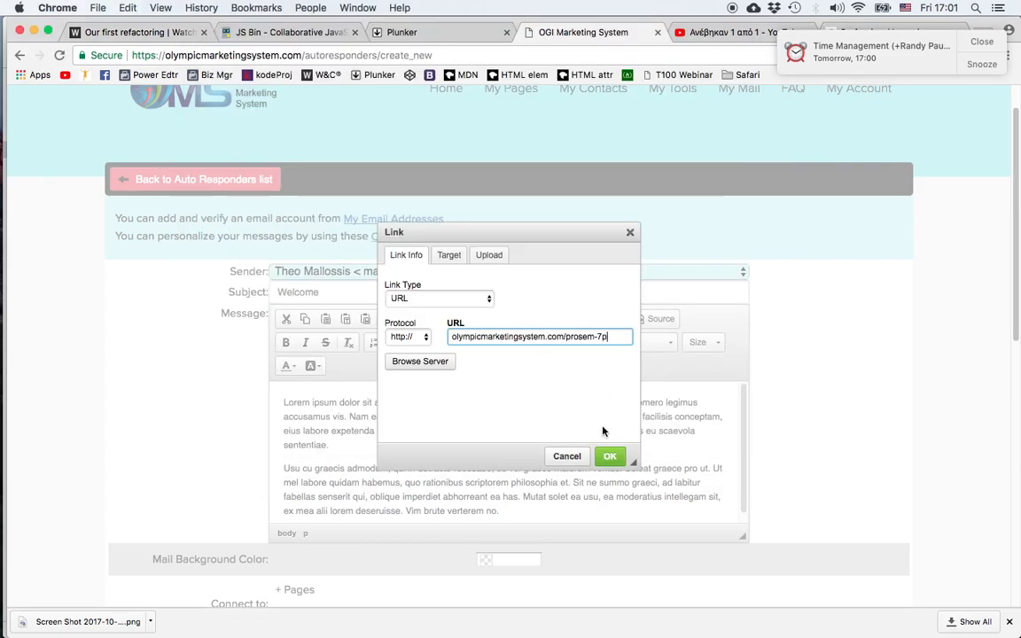
pyautogui.click(610, 456)
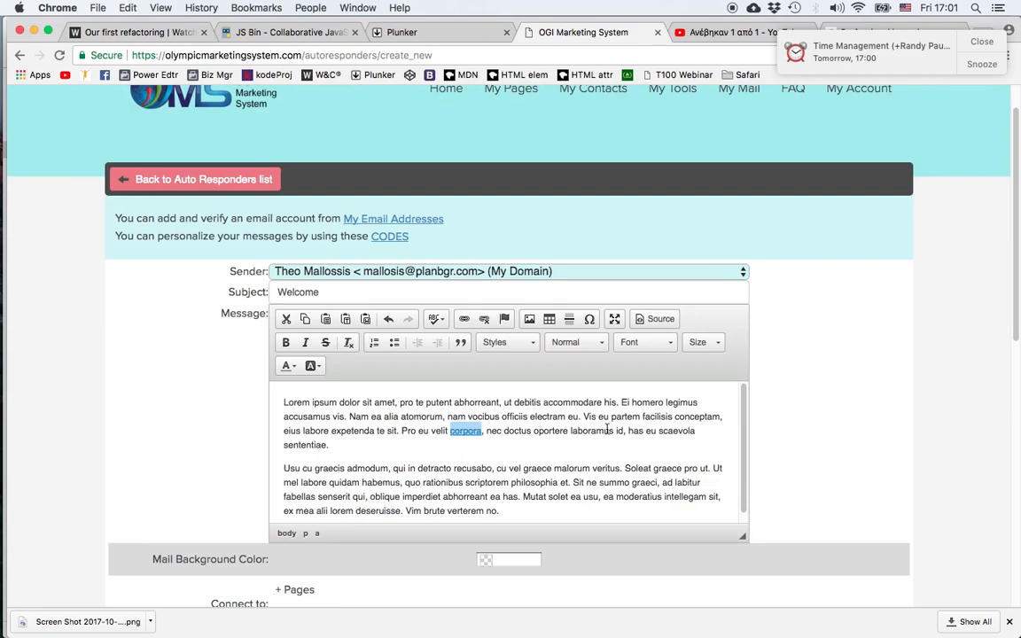
# - Add a new line after the last paragraph and choose facebook.gif from the server's images folder for it
pyautogui.scroll(-2, 605, 383)
pyautogui.click(510, 417)
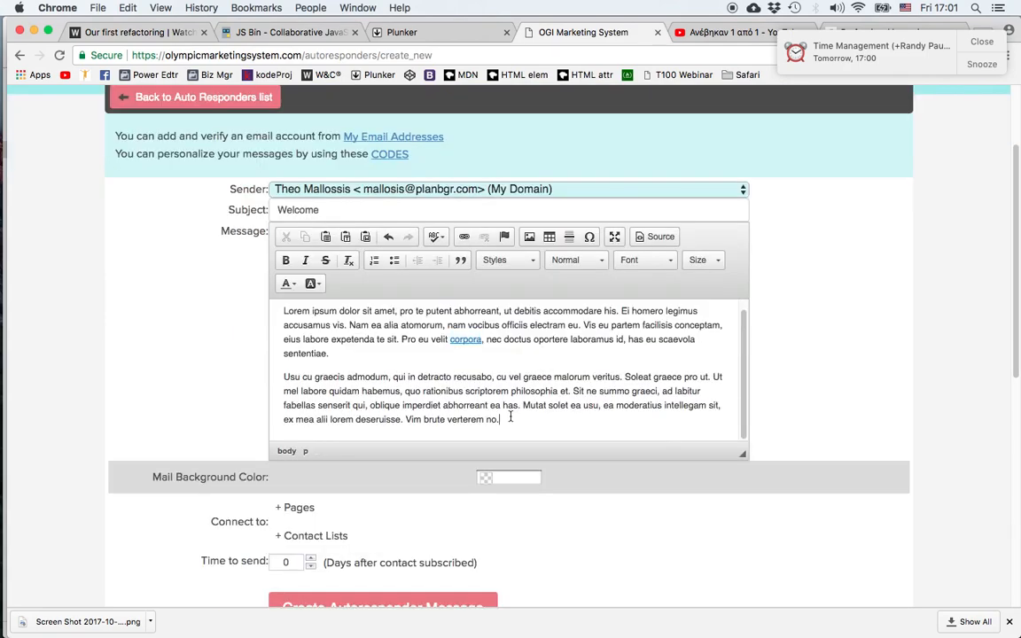
pyautogui.press('Return')
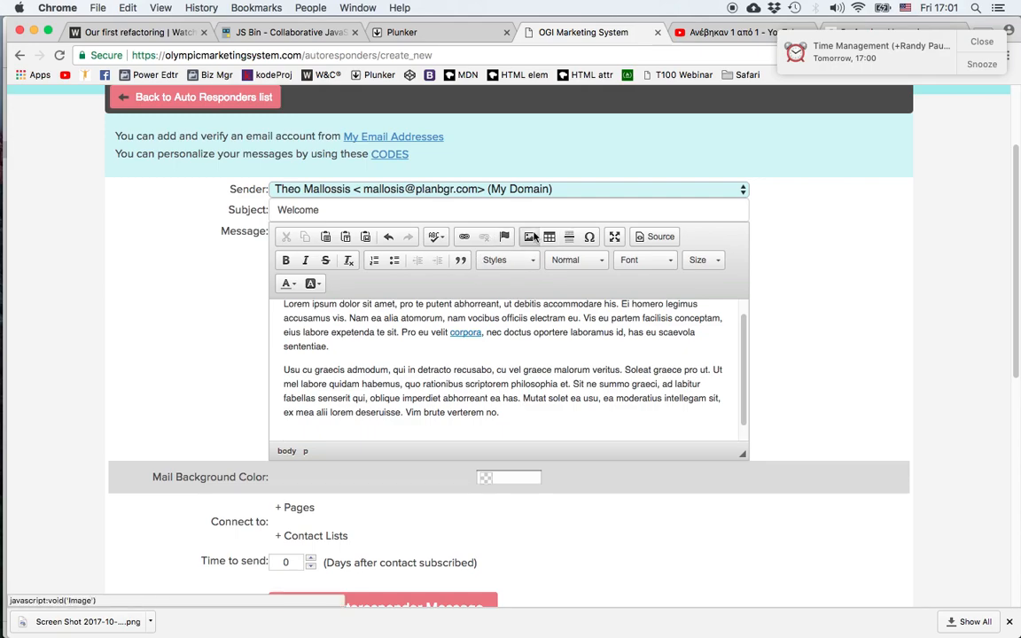
pyautogui.click(535, 238)
pyautogui.click(604, 250)
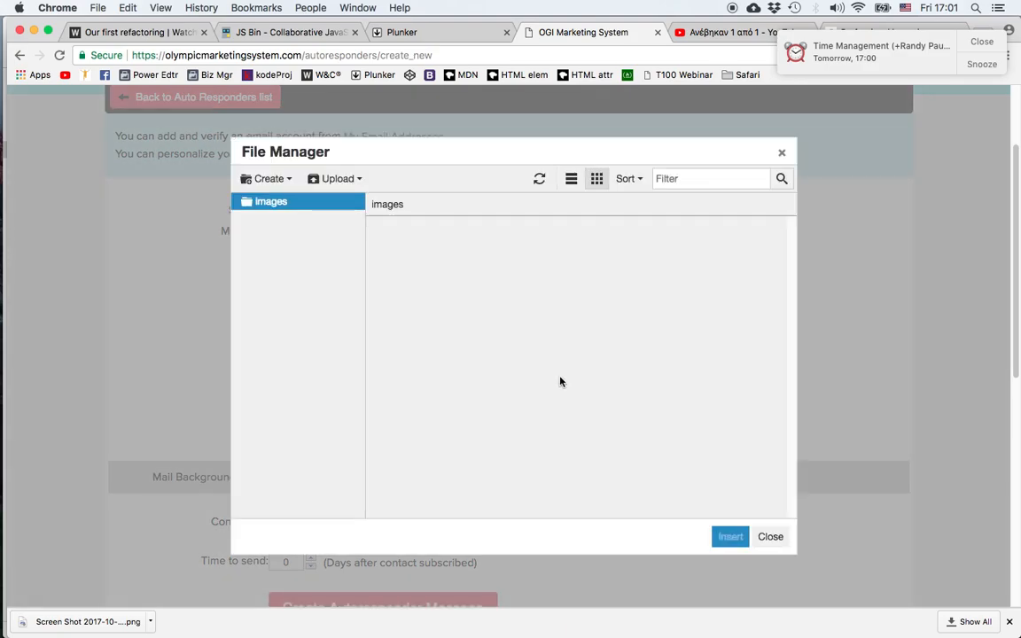
pyautogui.click(269, 179)
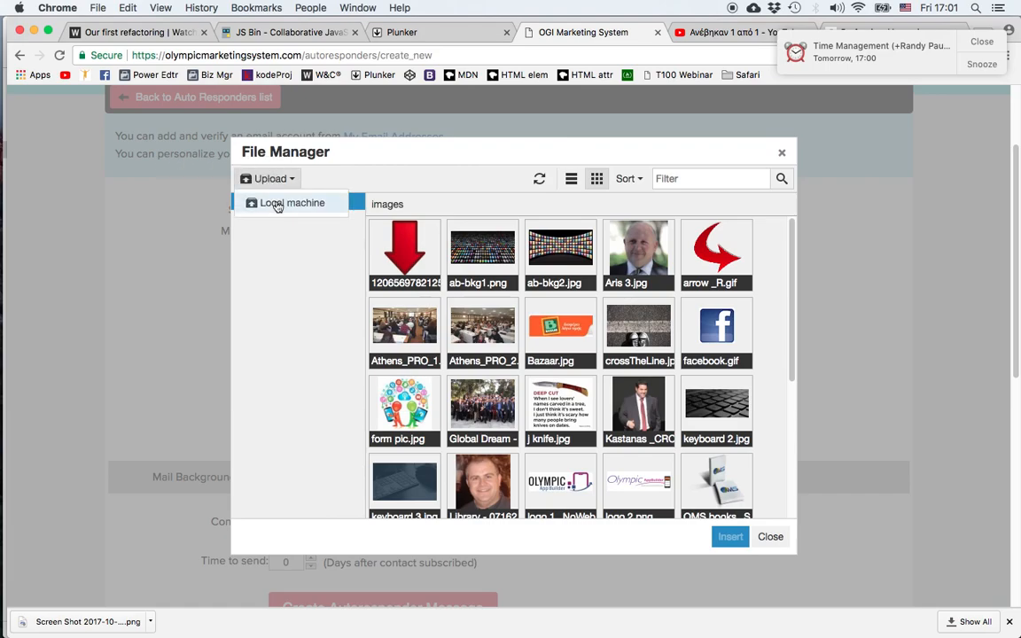
pyautogui.click(286, 205)
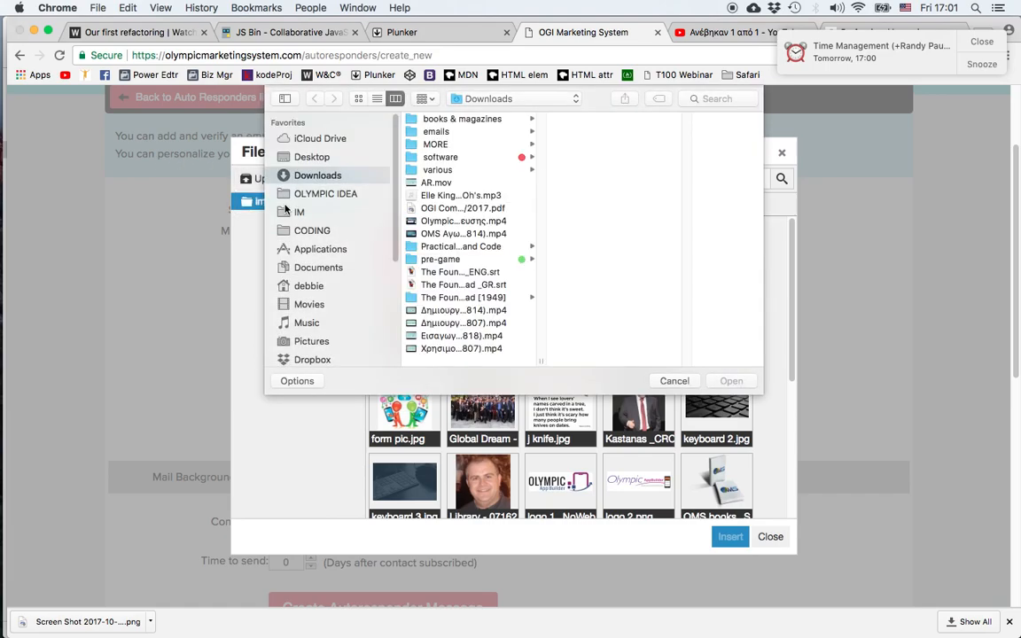
pyautogui.click(675, 382)
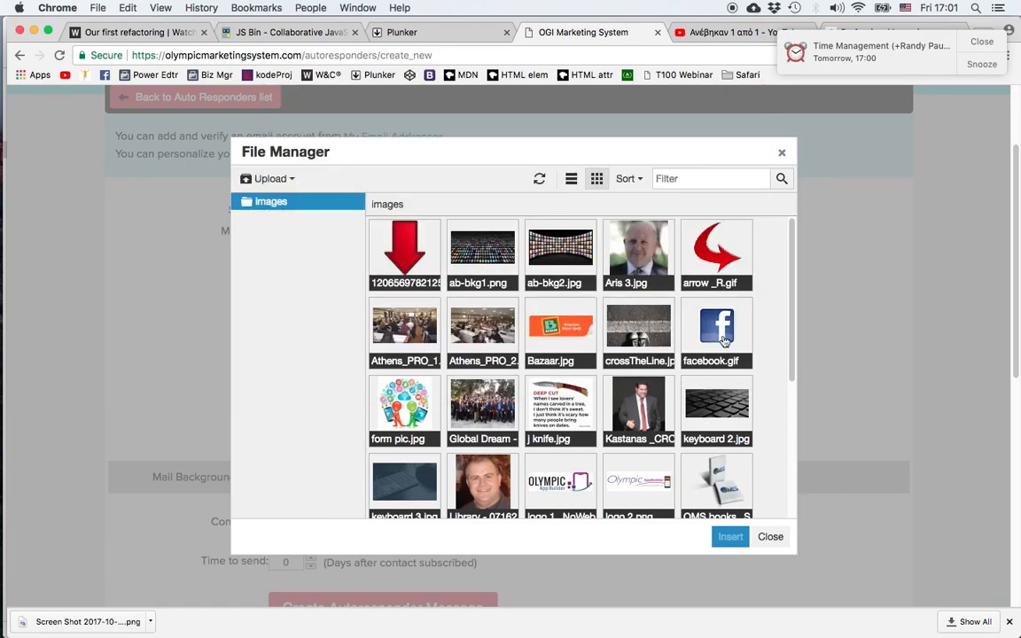
pyautogui.click(770, 537)
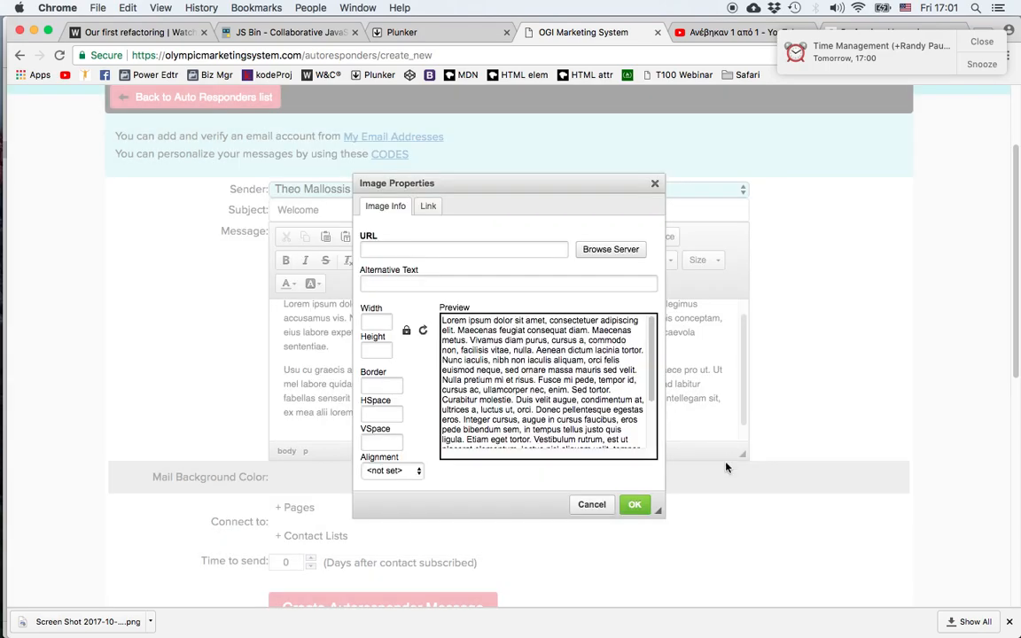
# - Set the Facebook image's alignment to Right and insert it into the message
pyautogui.click(367, 323)
pyautogui.write('1')
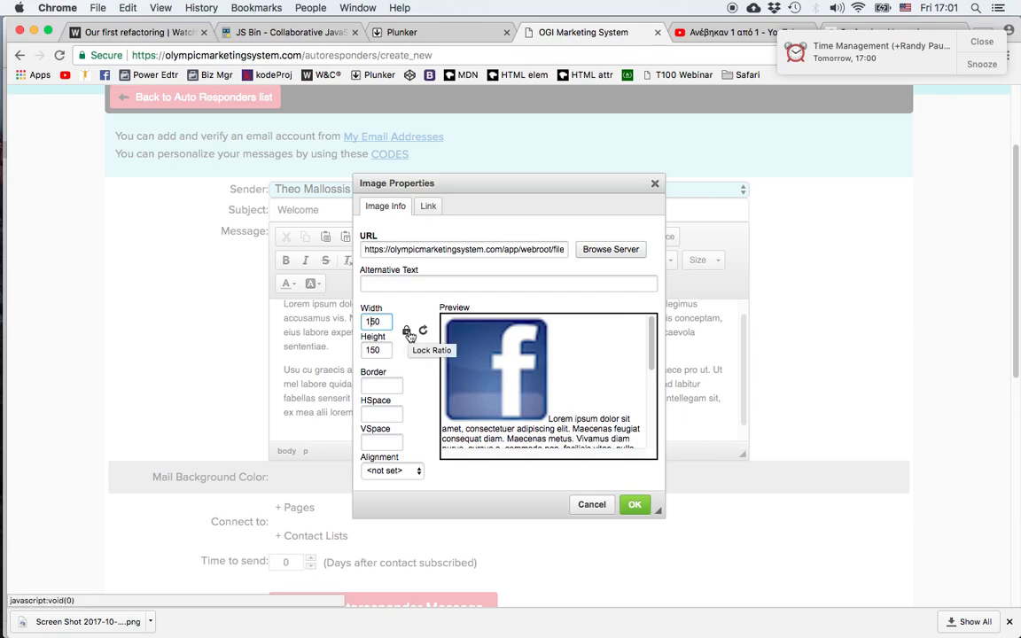
pyautogui.click(393, 471)
pyautogui.click(390, 495)
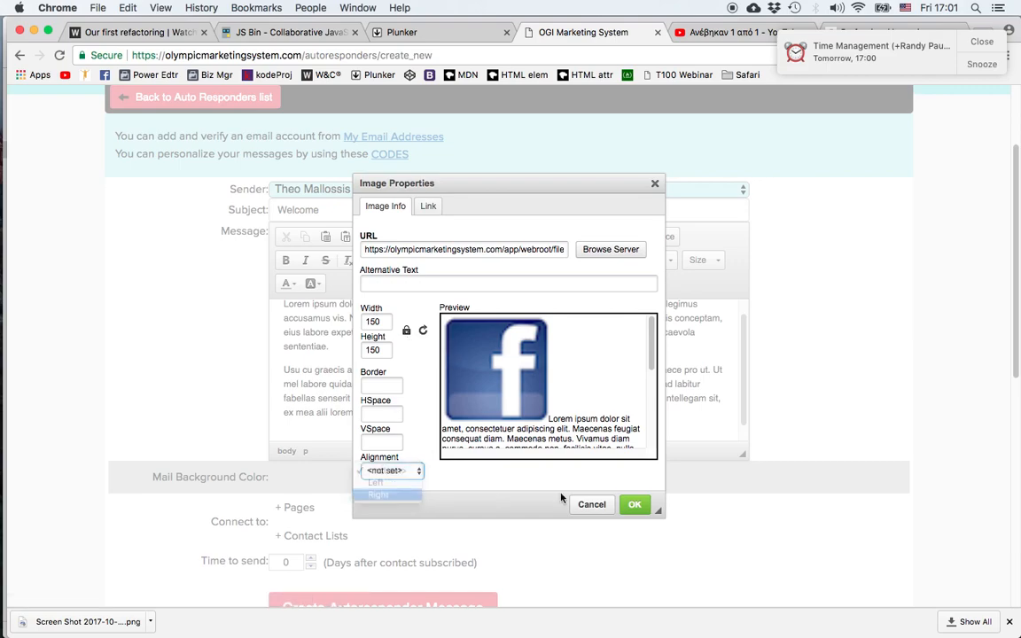
pyautogui.click(635, 505)
pyautogui.scroll(-2, 642, 398)
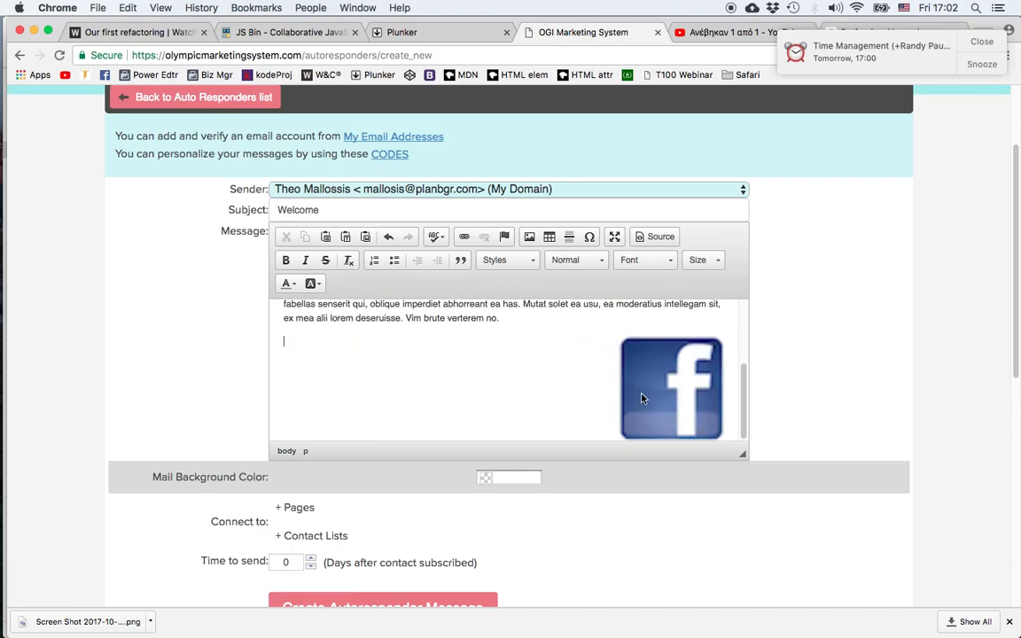
pyautogui.scroll(-1, 641, 394)
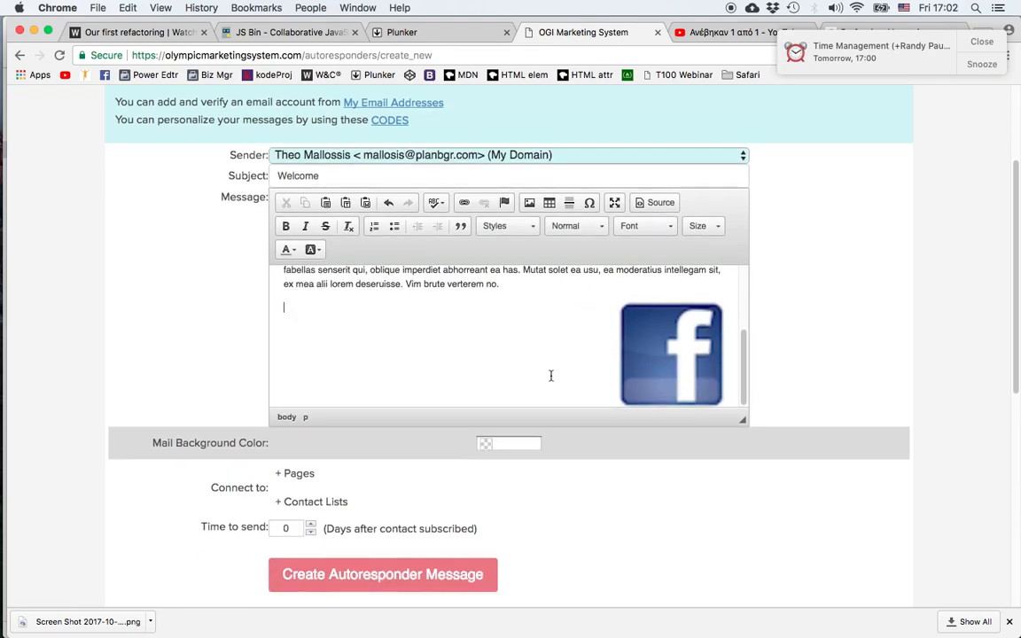
# - Add a greeting line reading "Hello" above the first paragraph of the message
pyautogui.scroll(6, 550, 376)
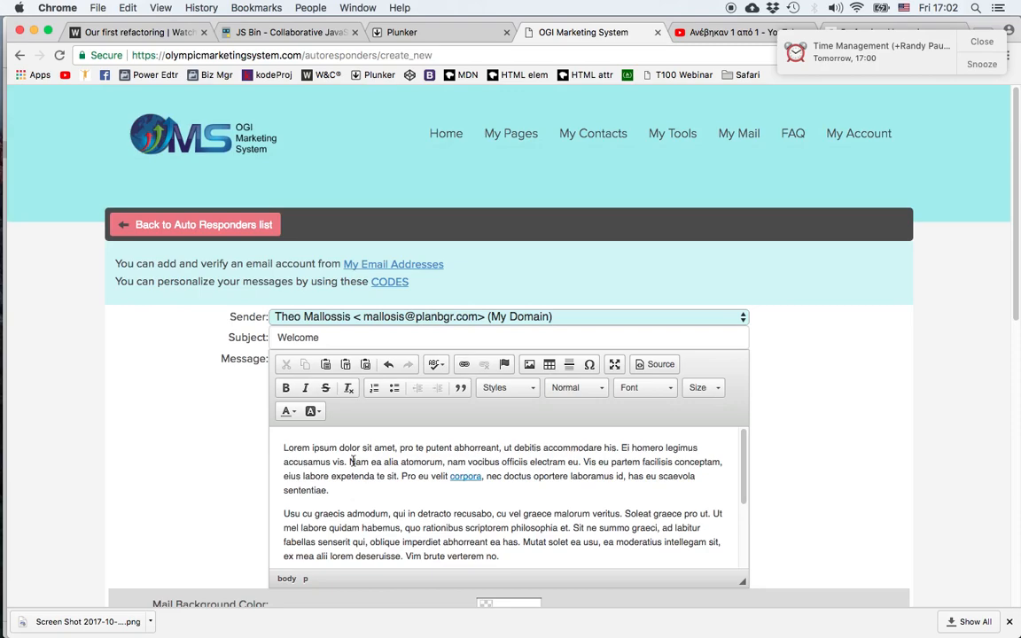
pyautogui.click(282, 450)
pyautogui.press('Return')
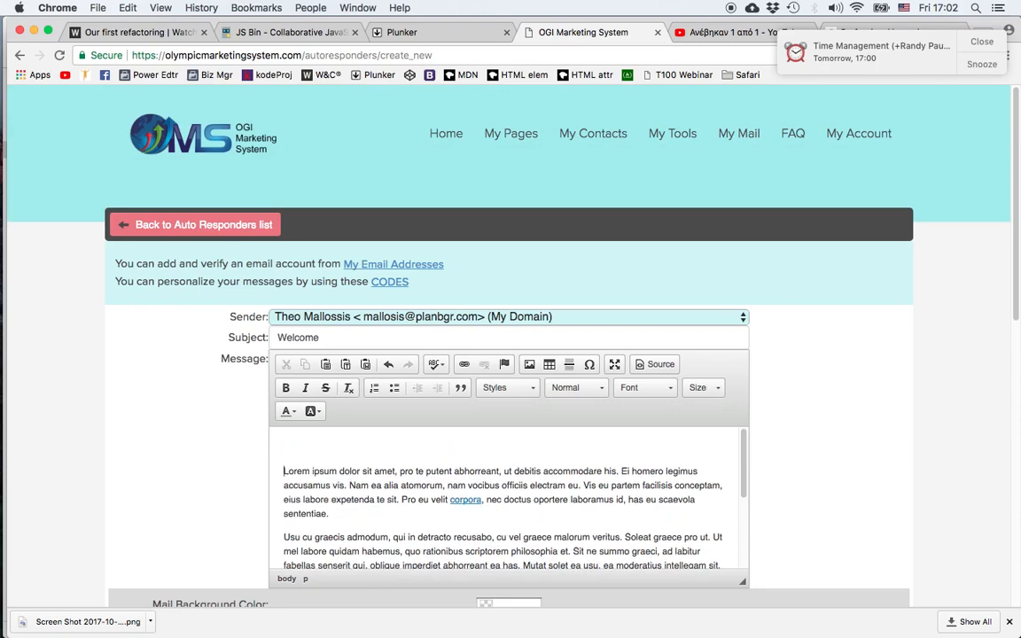
pyautogui.write('Hello')
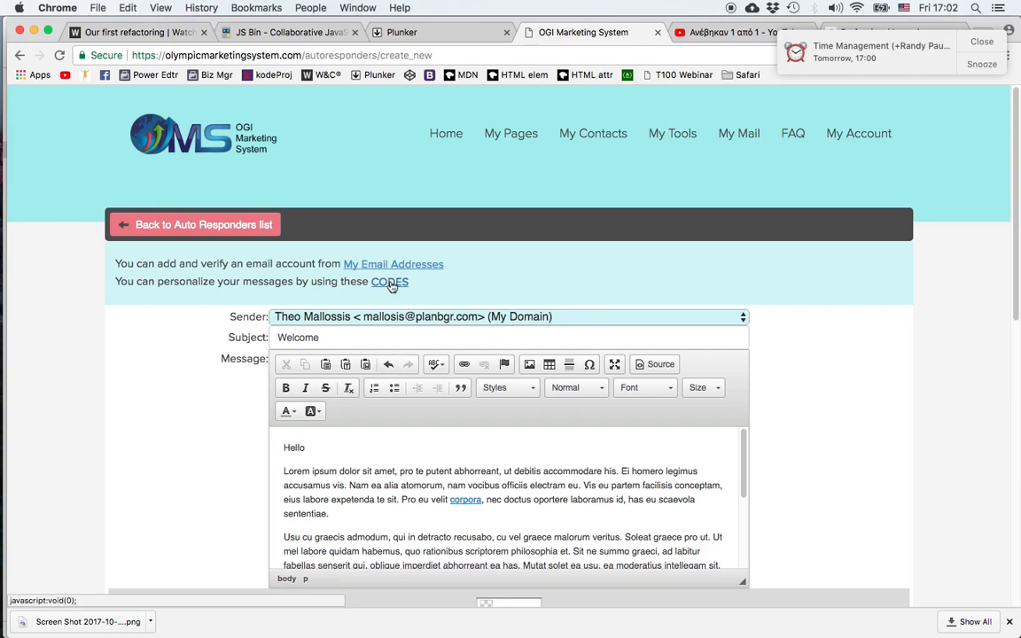
# - Try to insert the #FIRST_NAME# code from the list of personalization codes after "Hello" in the greeting line
pyautogui.click(390, 282)
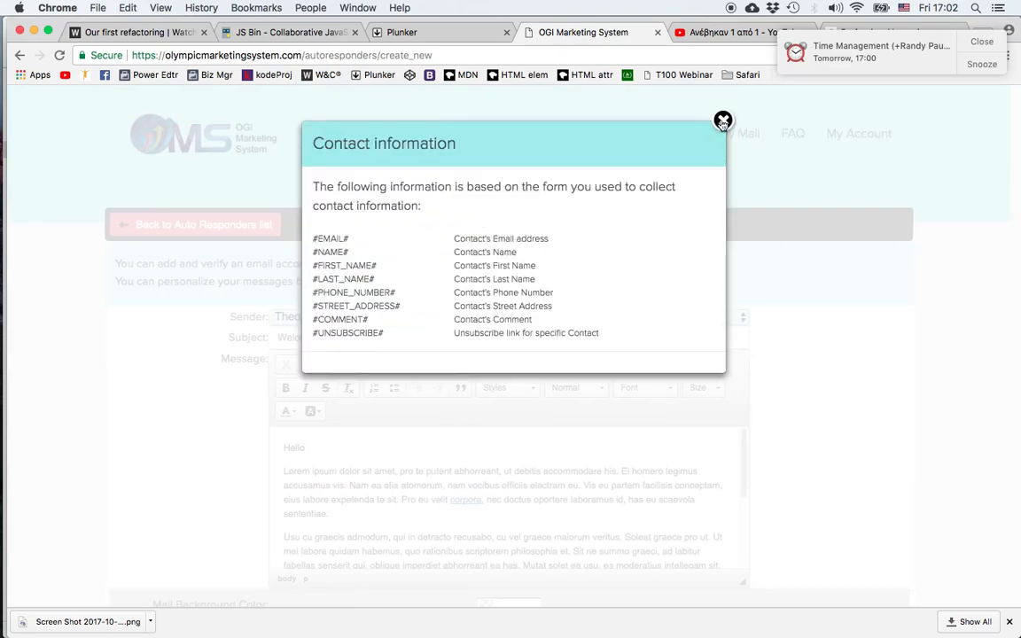
pyautogui.click(724, 120)
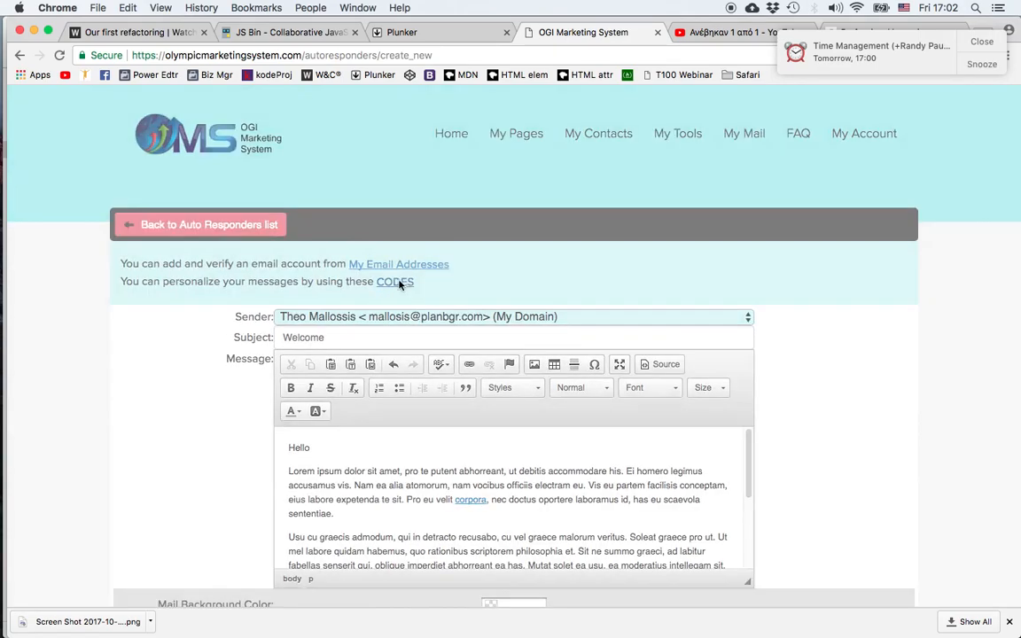
pyautogui.click(398, 282)
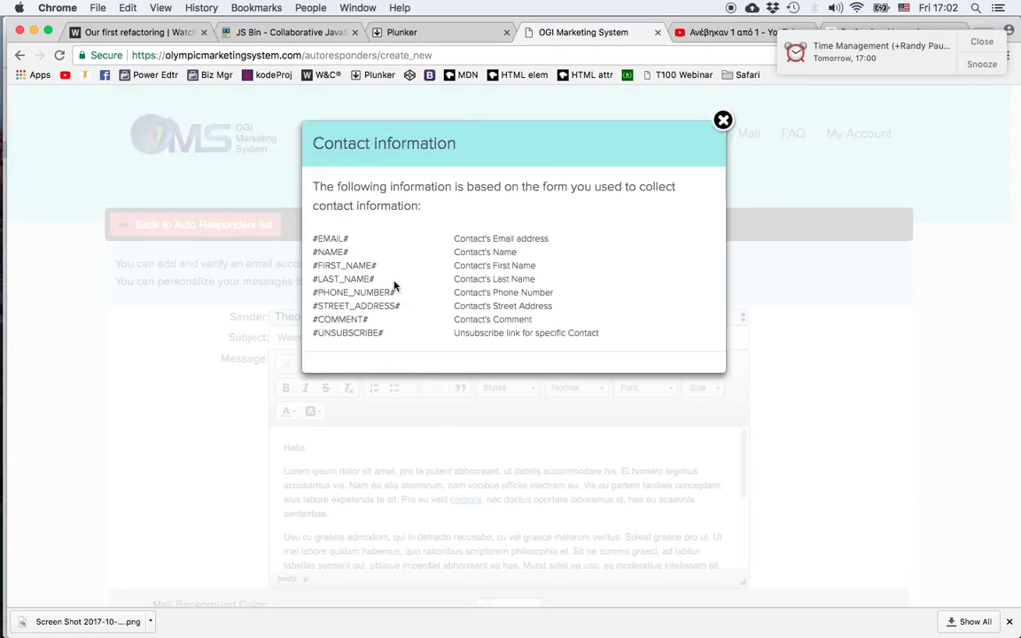
pyautogui.tripleClick(330, 238)
pyautogui.doubleClick(345, 267)
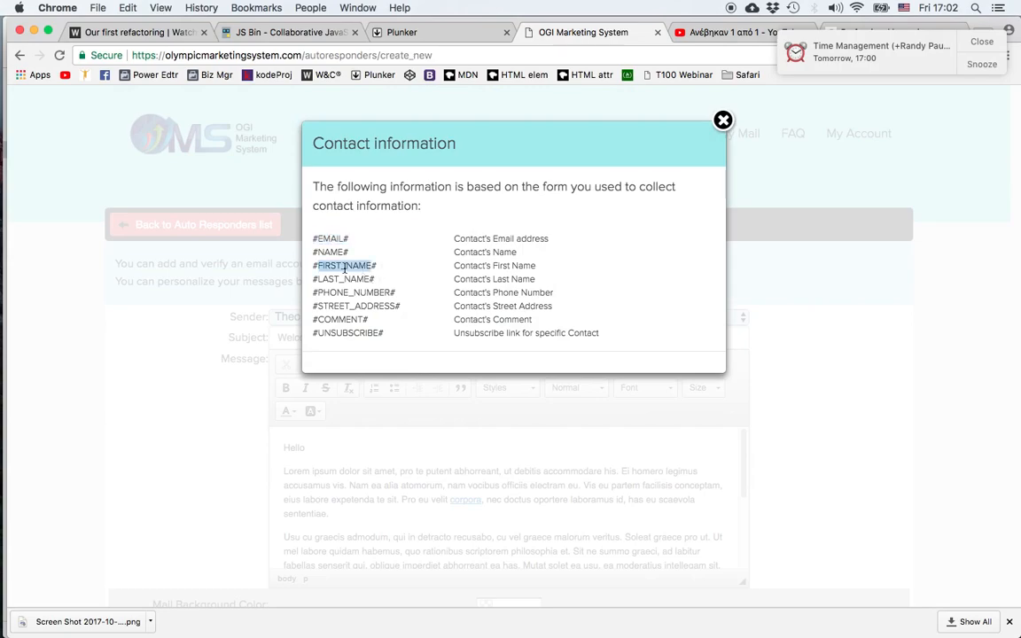
pyautogui.tripleClick(339, 267)
pyautogui.click(724, 119)
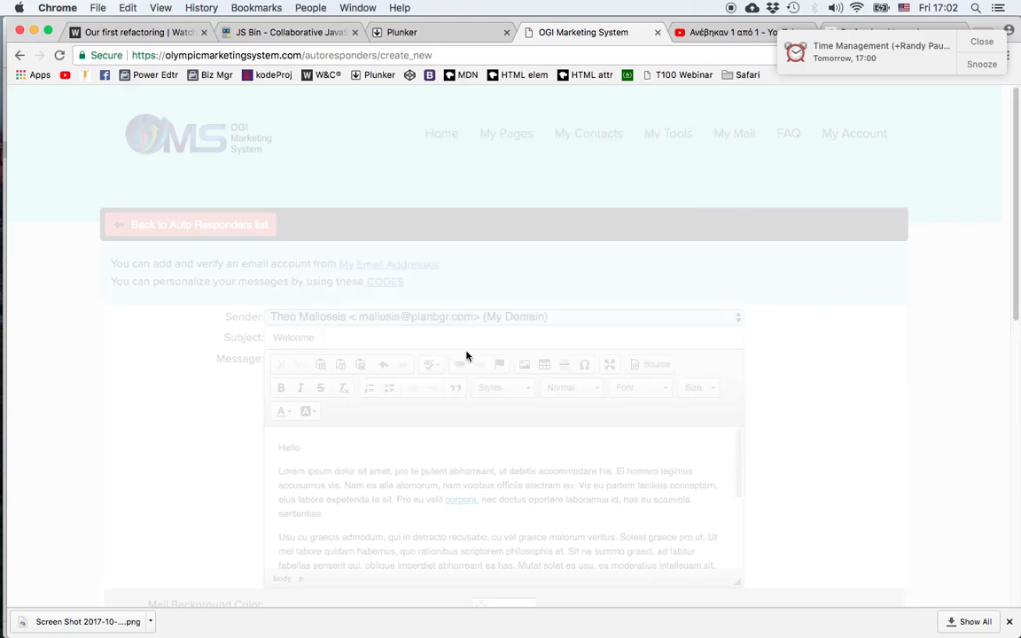
pyautogui.write('olympicmarketingsystem.com/prosem-7p')
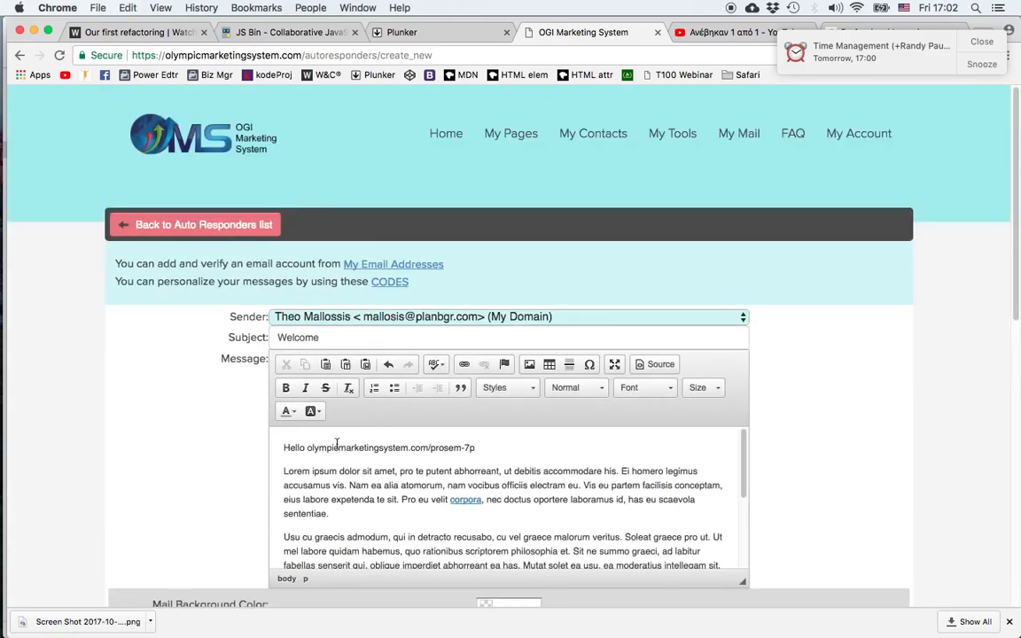
pyautogui.moveTo(479, 448); pyautogui.dragTo(307, 450)
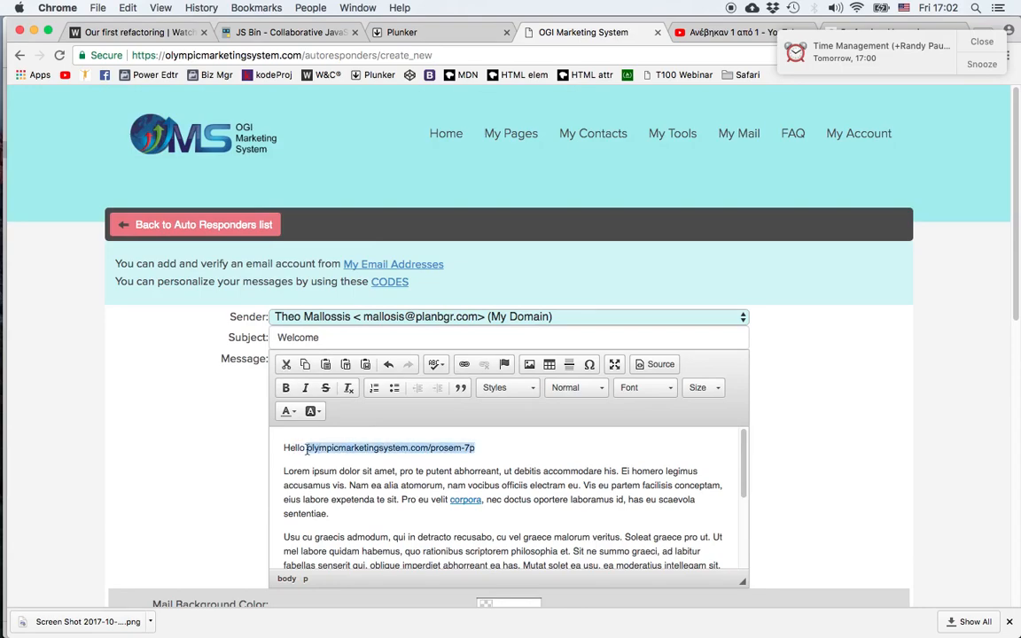
pyautogui.press('BackSpace')
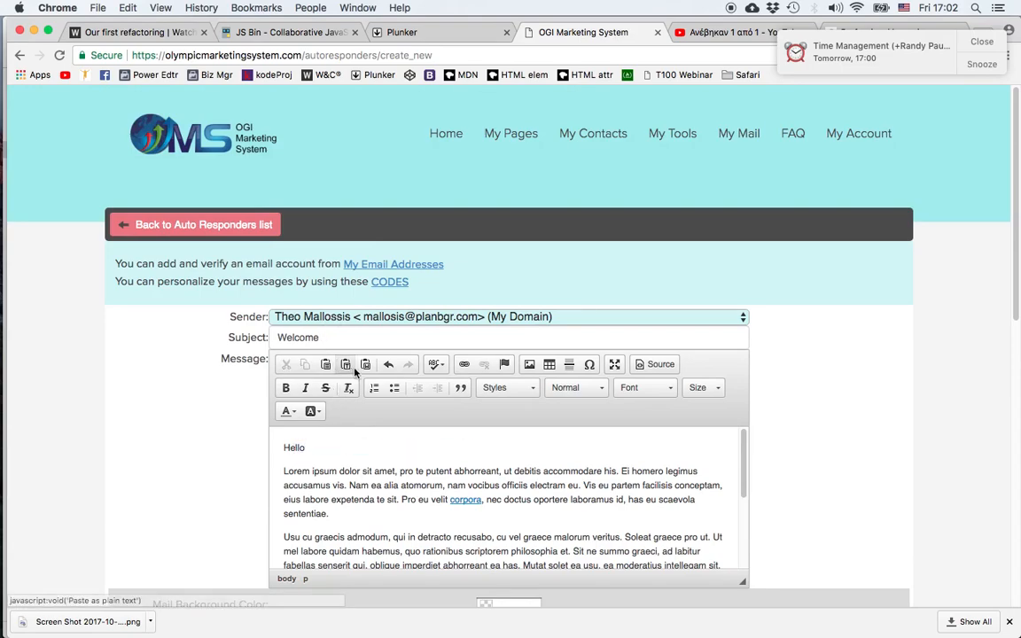
# - Copy the #FIRST_NAME# code from the personalization codes, add it after "Hello" in the greeting, and remove the extra line breaks below it
pyautogui.click(386, 284)
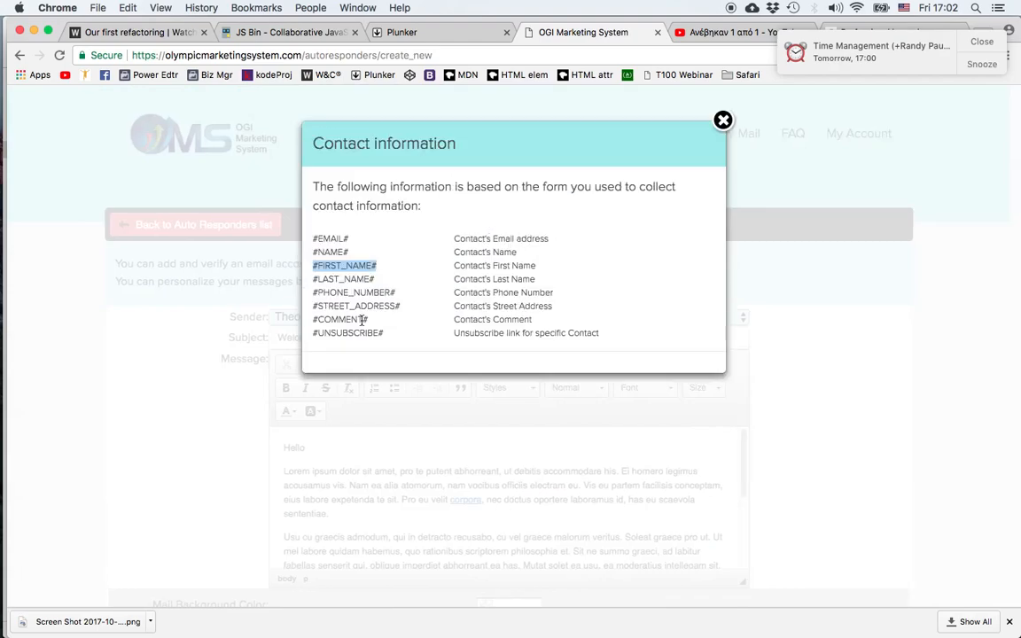
pyautogui.click(382, 270)
pyautogui.tripleClick(355, 265)
pyautogui.hotkey('ctrl', 'c')
pyautogui.click(654, 108)
pyautogui.click(320, 449)
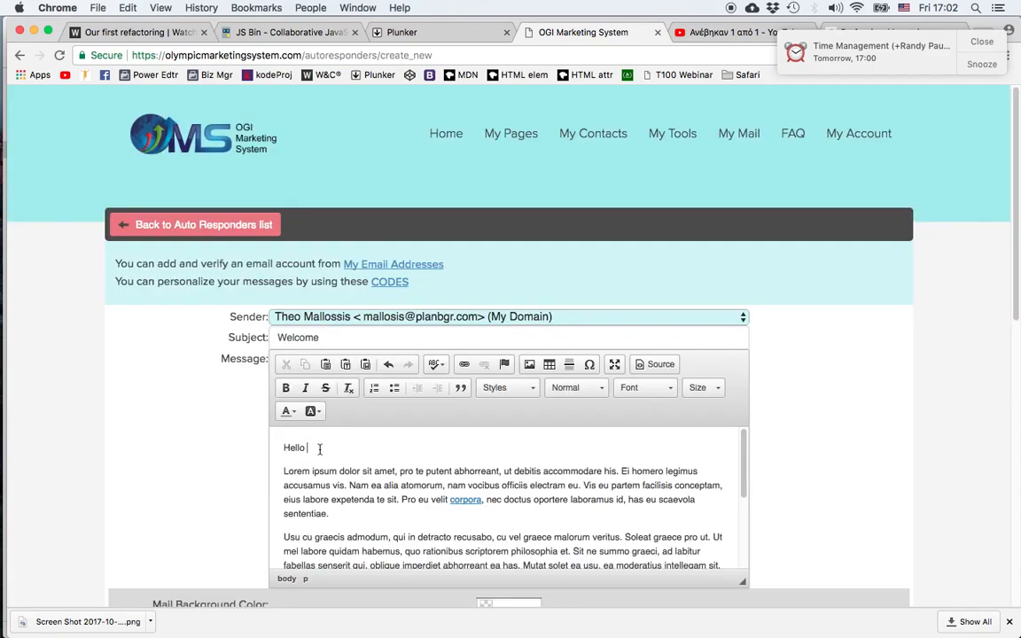
pyautogui.hotkey('ctrl', 'v')
pyautogui.click(295, 473)
pyautogui.press('BackSpace')
pyautogui.press('BackSpace')
# - Expand the page and contact list options and connect the message to the team100imweb-LP1 page
pyautogui.scroll(-5, 774, 343)
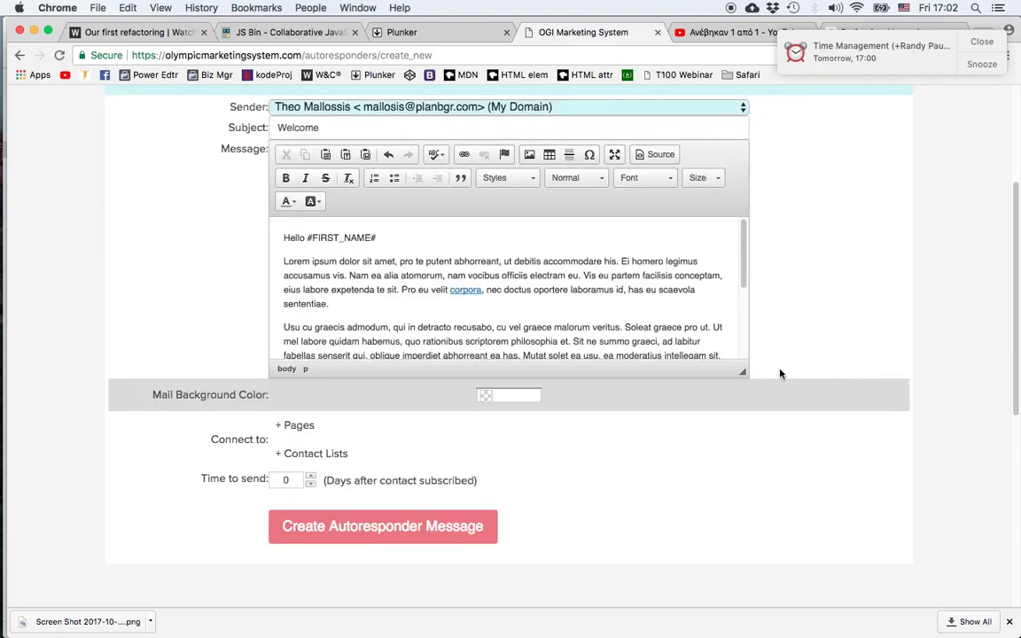
pyautogui.scroll(-3, 746, 285)
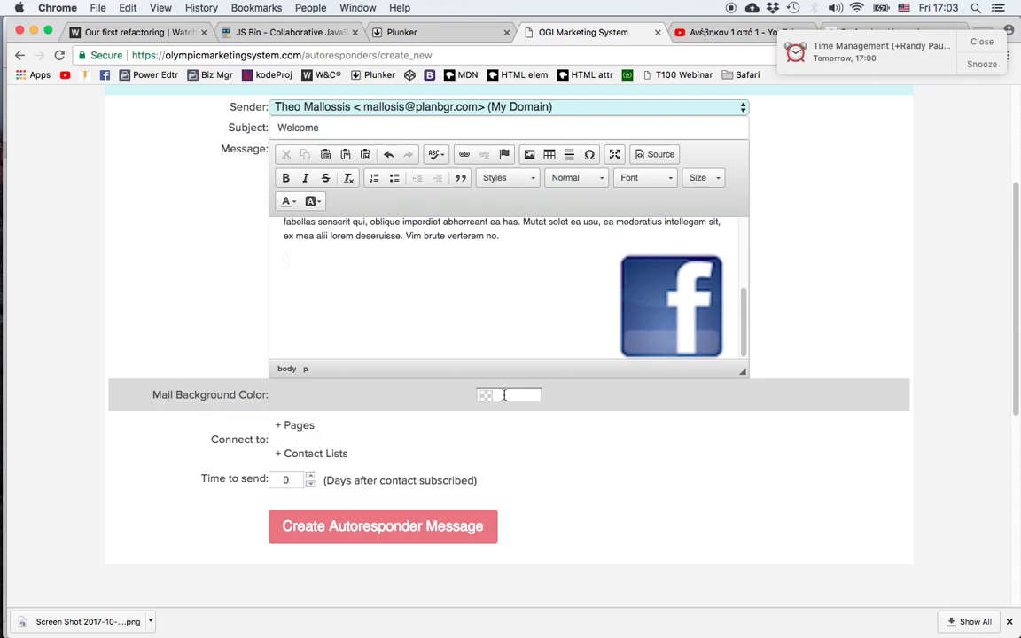
pyautogui.click(289, 429)
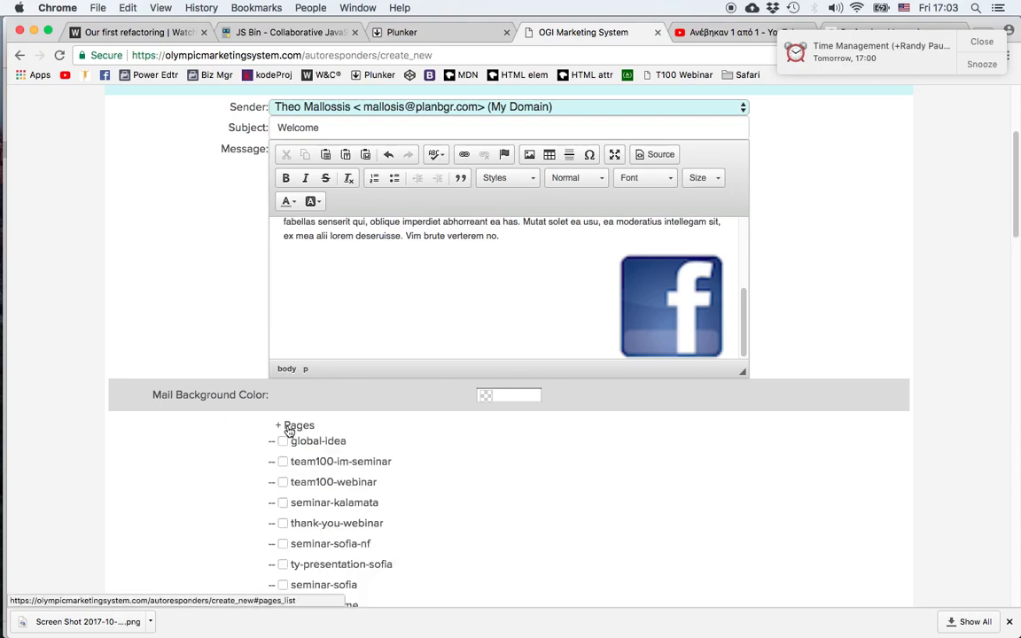
pyautogui.scroll(-10, 456, 458)
pyautogui.scroll(-5, 455, 458)
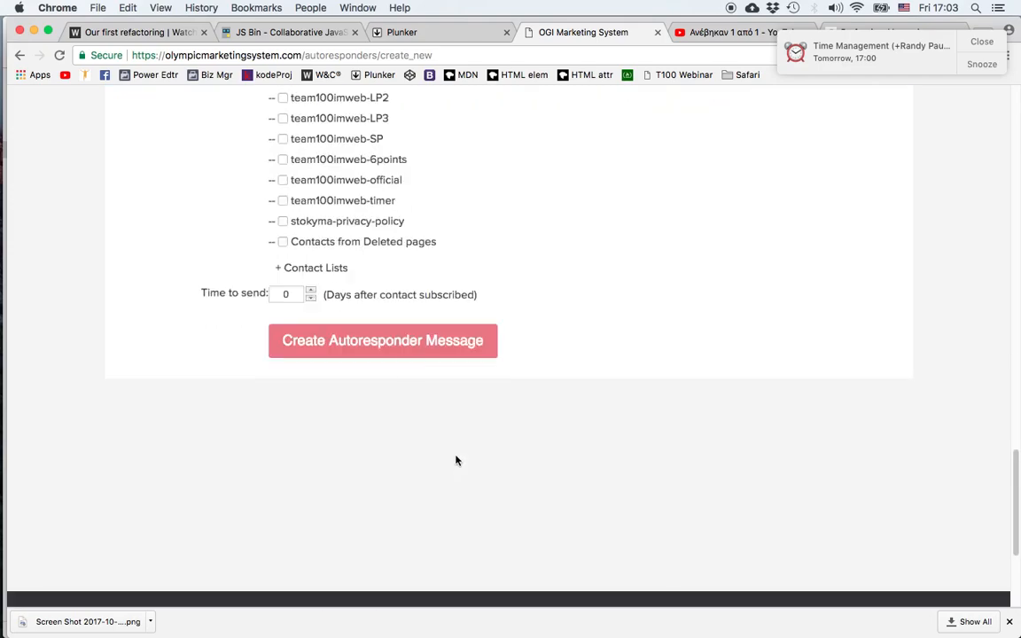
pyautogui.click(280, 268)
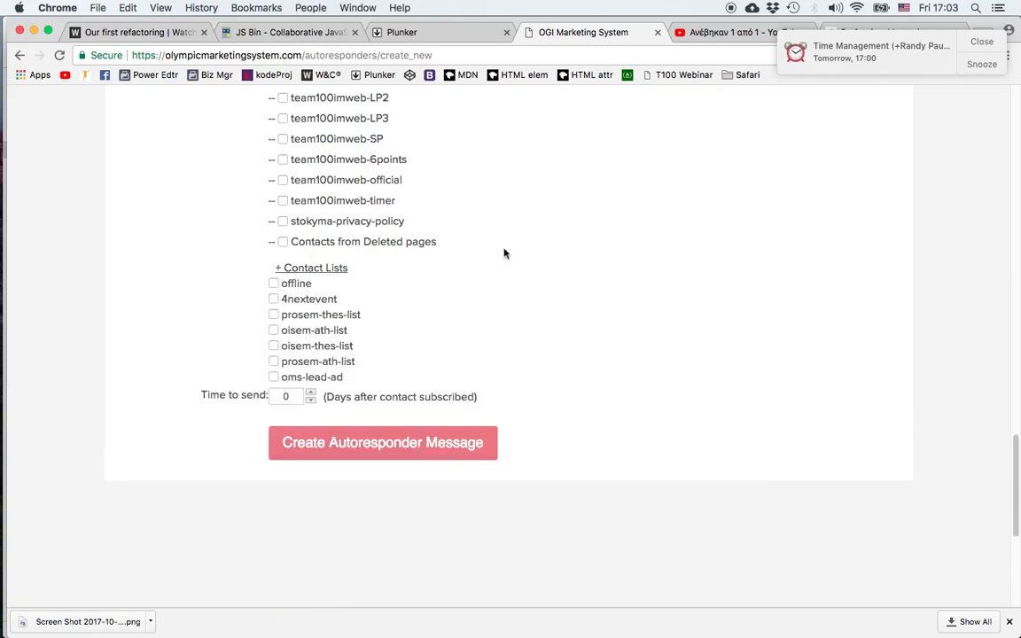
pyautogui.scroll(2, 560, 303)
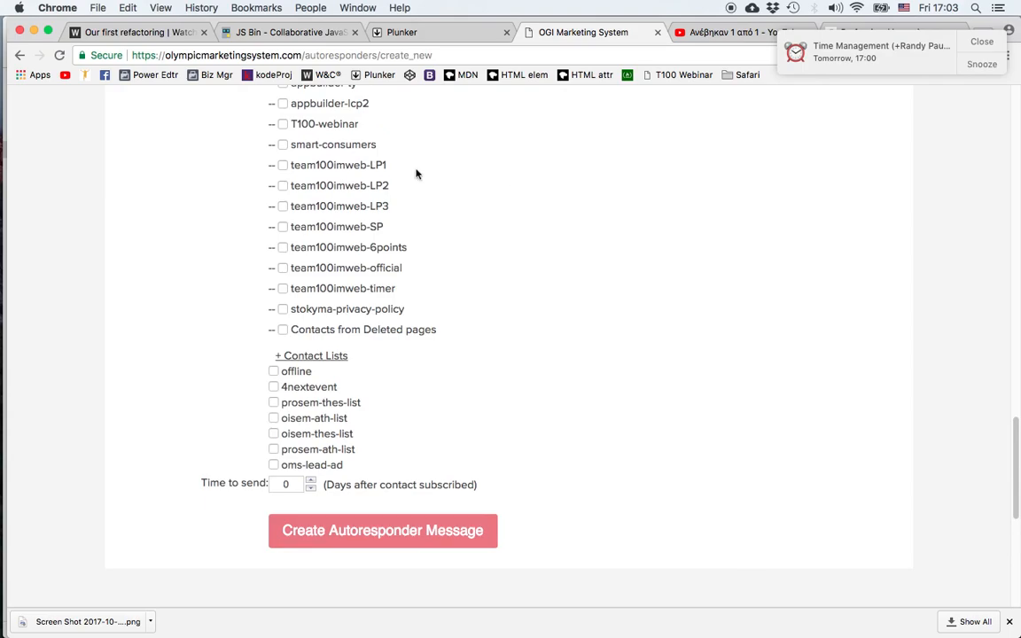
pyautogui.click(283, 166)
# - Set the message's sending time to 3 days after the contact subscribed
pyautogui.scroll(-2, 528, 278)
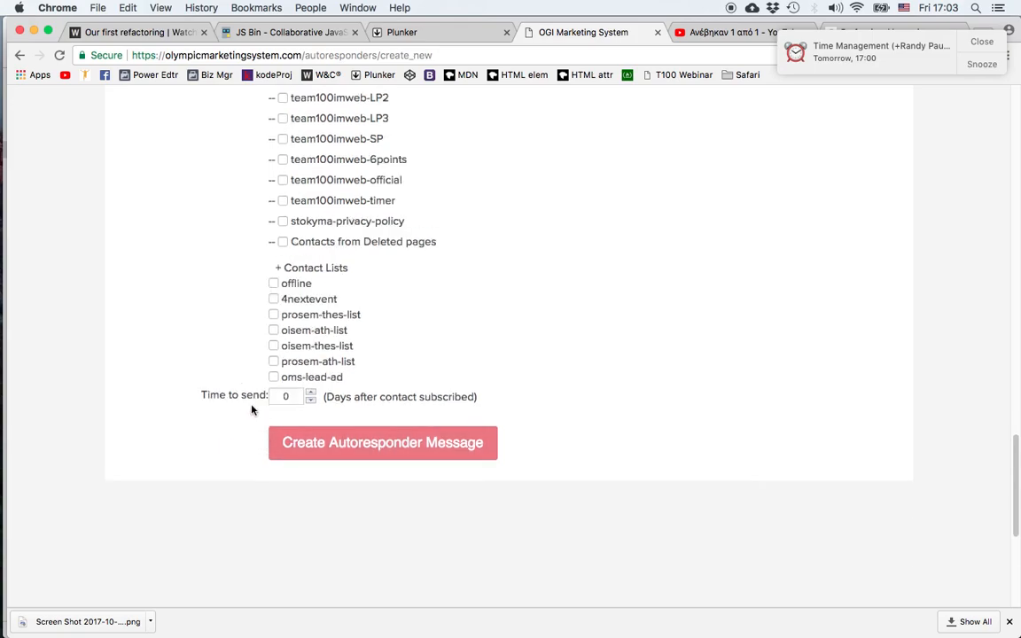
pyautogui.click(311, 393)
pyautogui.click(311, 393)
pyautogui.click(311, 393)
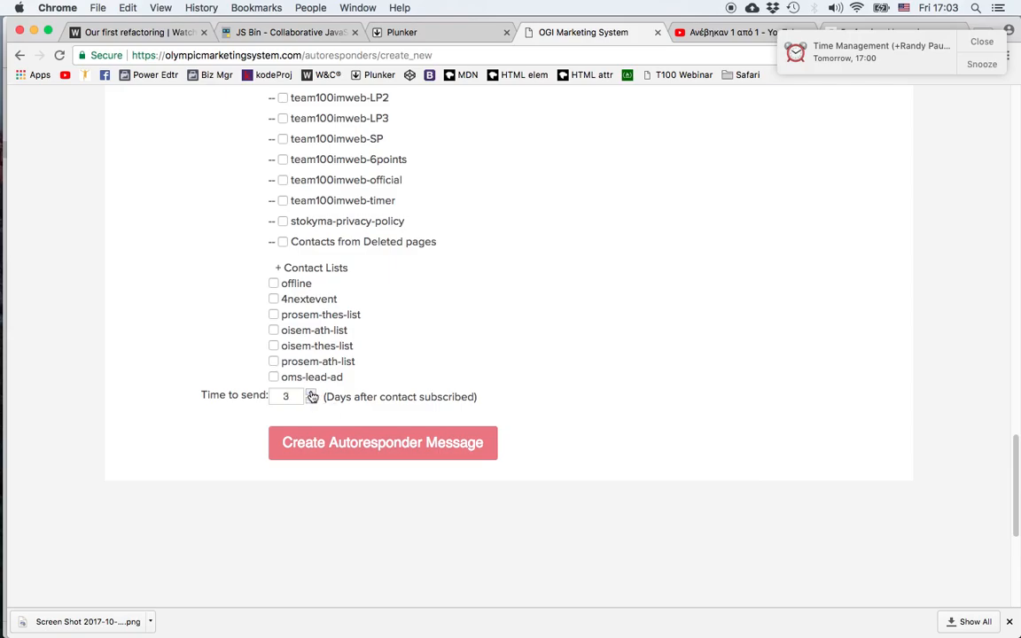
# - Create the autoresponder message and decline sending it now to the contacts already registered
pyautogui.click(354, 450)
pyautogui.click(400, 448)
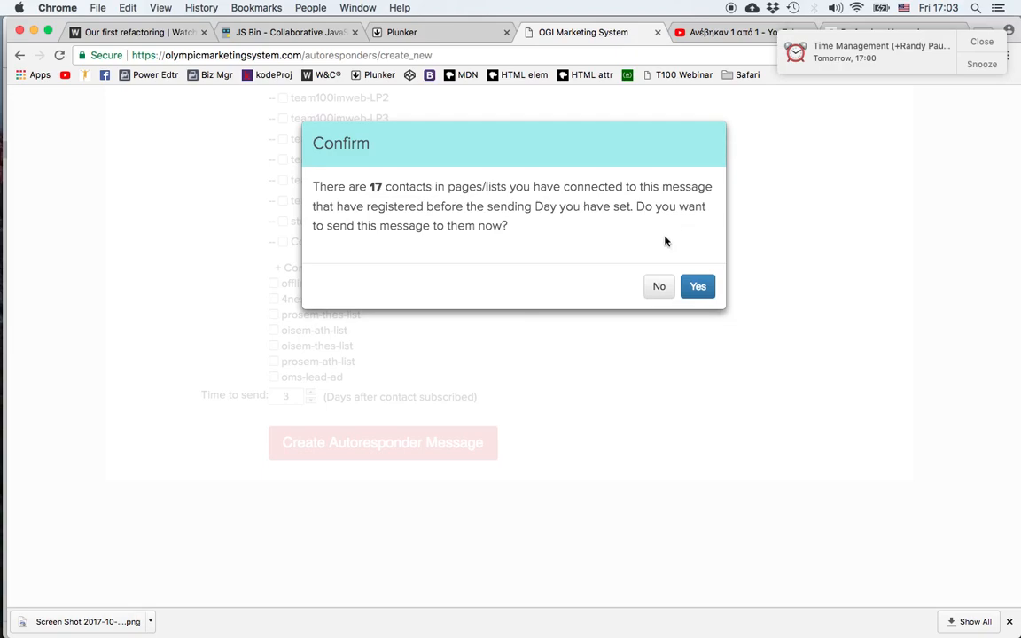
pyautogui.click(655, 286)
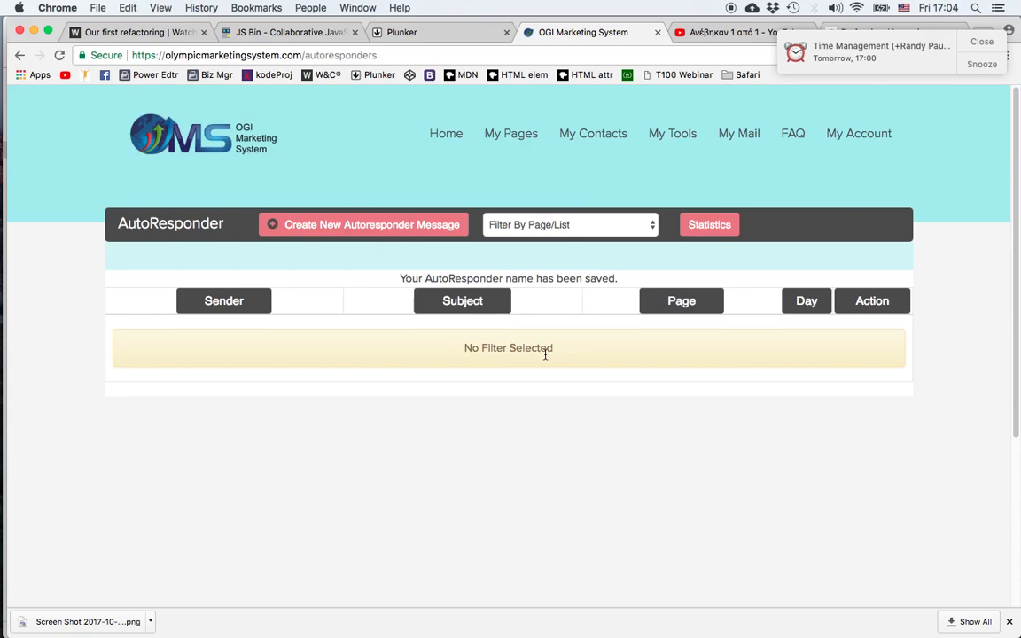
# - Filter the autoresponder messages by the team100imweb-LP1 page
pyautogui.click(580, 228)
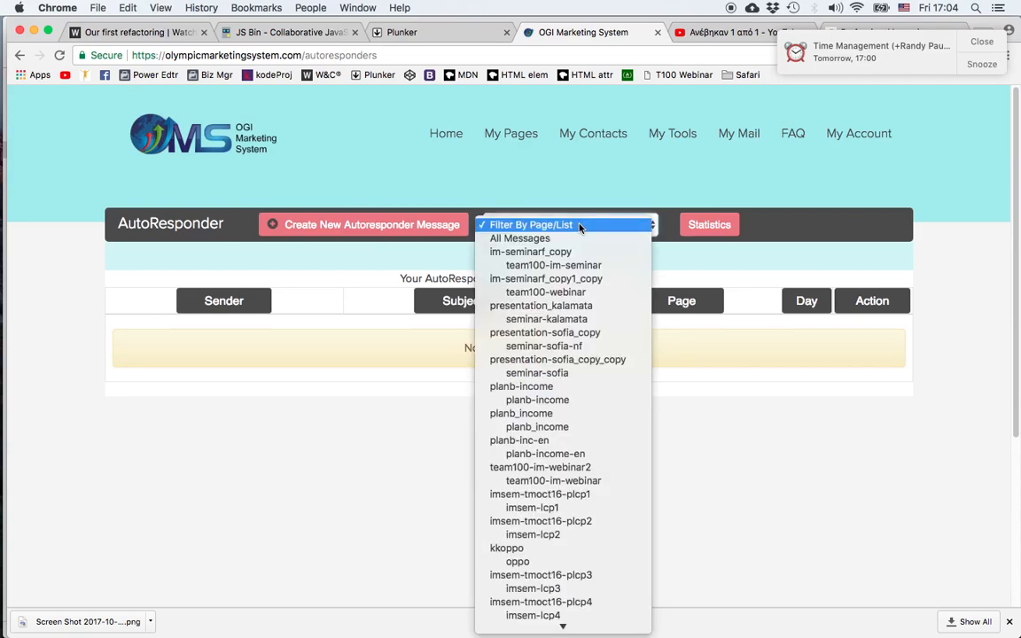
pyautogui.scroll(-15, 580, 228)
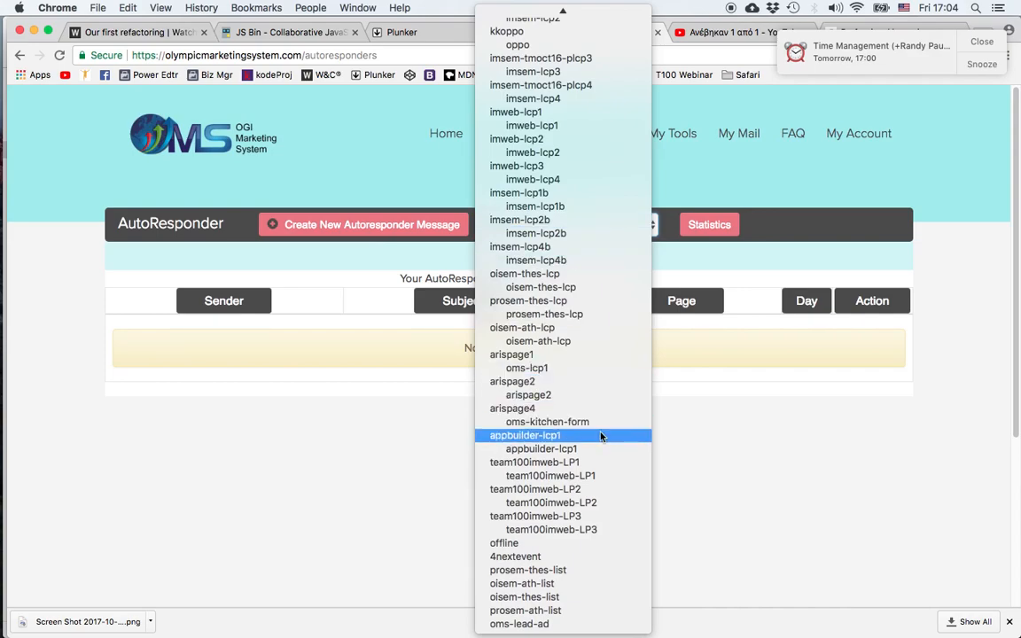
pyautogui.click(605, 476)
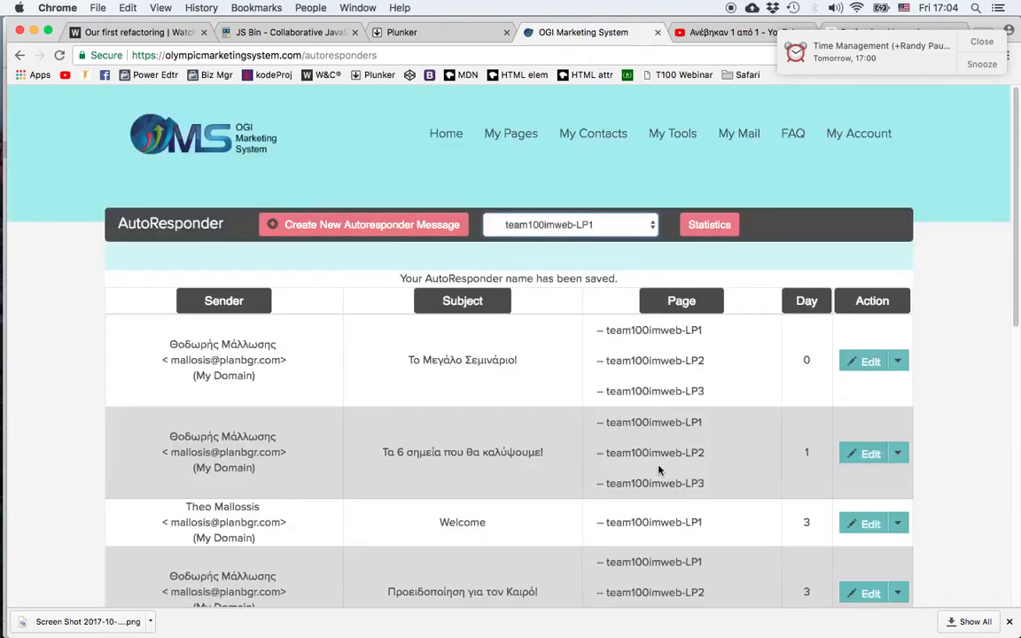
# - Permanently delete the "Welcome" message from the autoresponder list
pyautogui.scroll(-3, 954, 335)
pyautogui.scroll(-1, 955, 336)
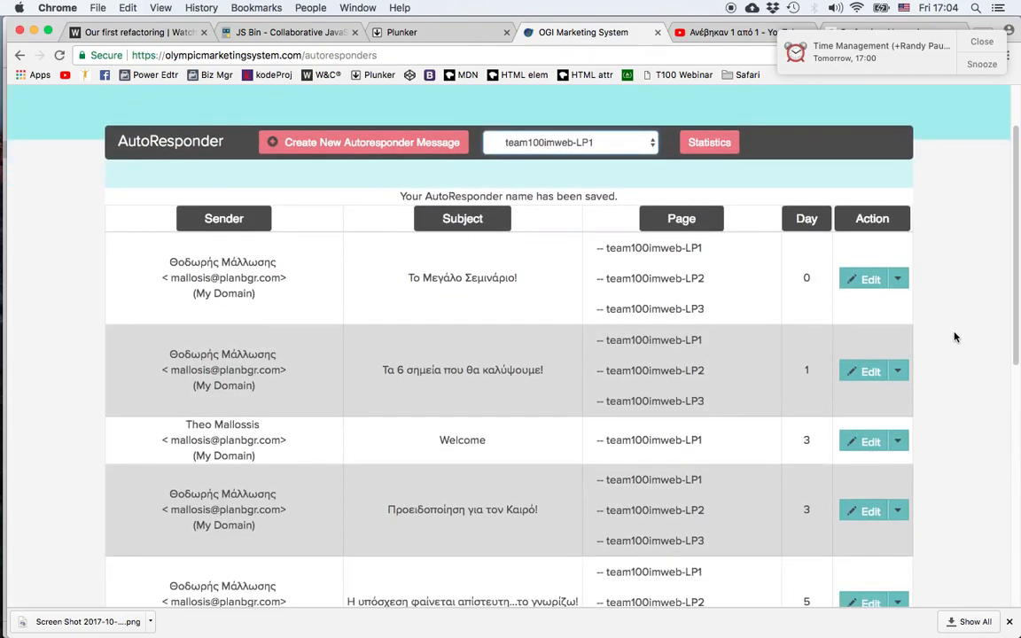
pyautogui.scroll(1, 955, 336)
pyautogui.scroll(-3, 955, 336)
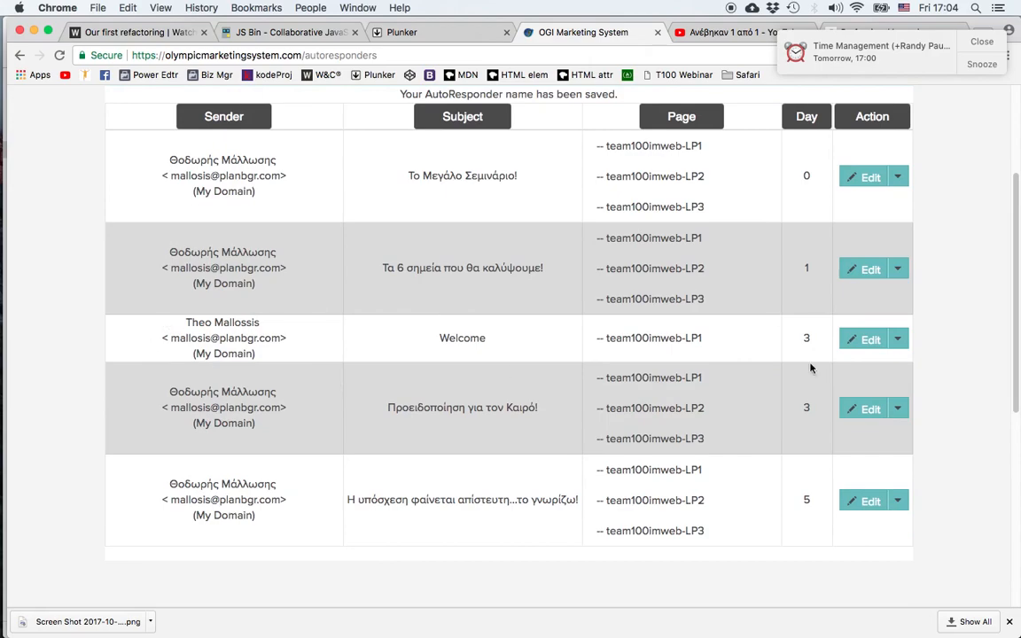
pyautogui.moveTo(871, 342)
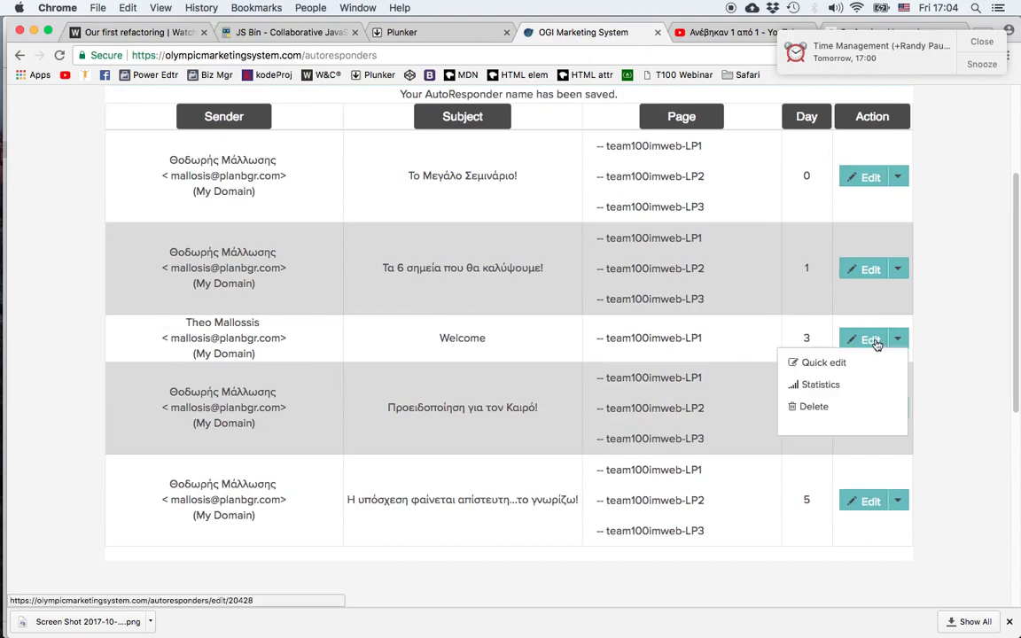
pyautogui.click(813, 409)
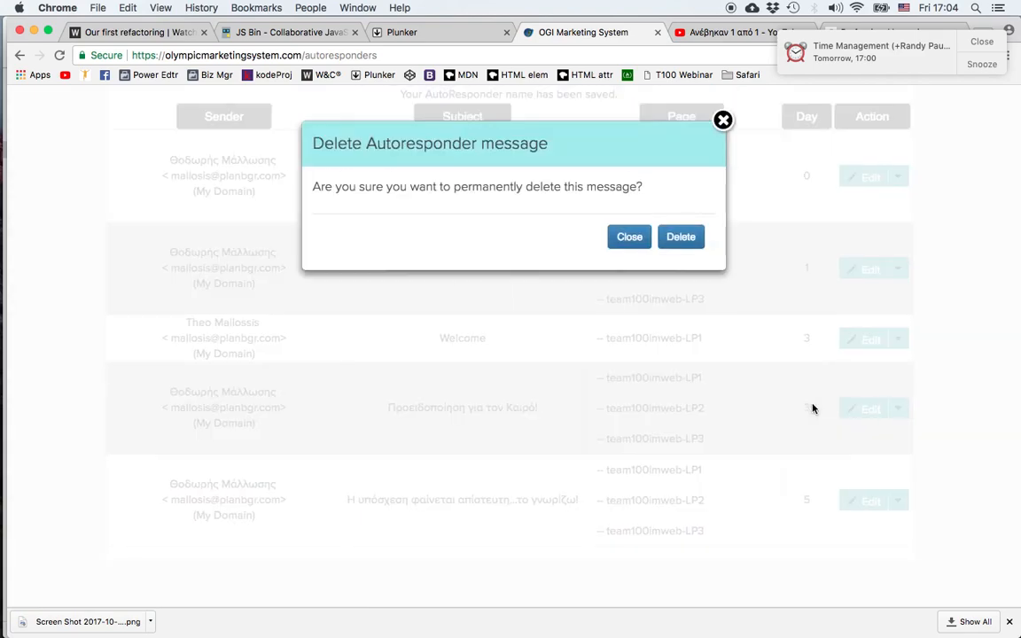
pyautogui.click(682, 237)
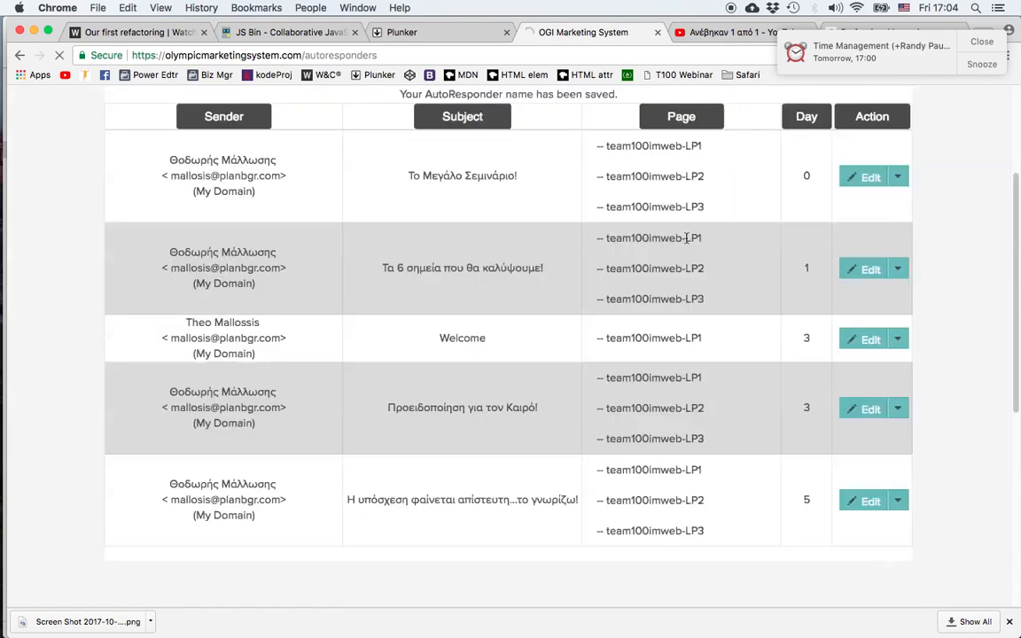
# - View the quick edit properties of the "Το Μεγάλο Σεμινάριο!" message and close them without changes
pyautogui.moveTo(882, 344)
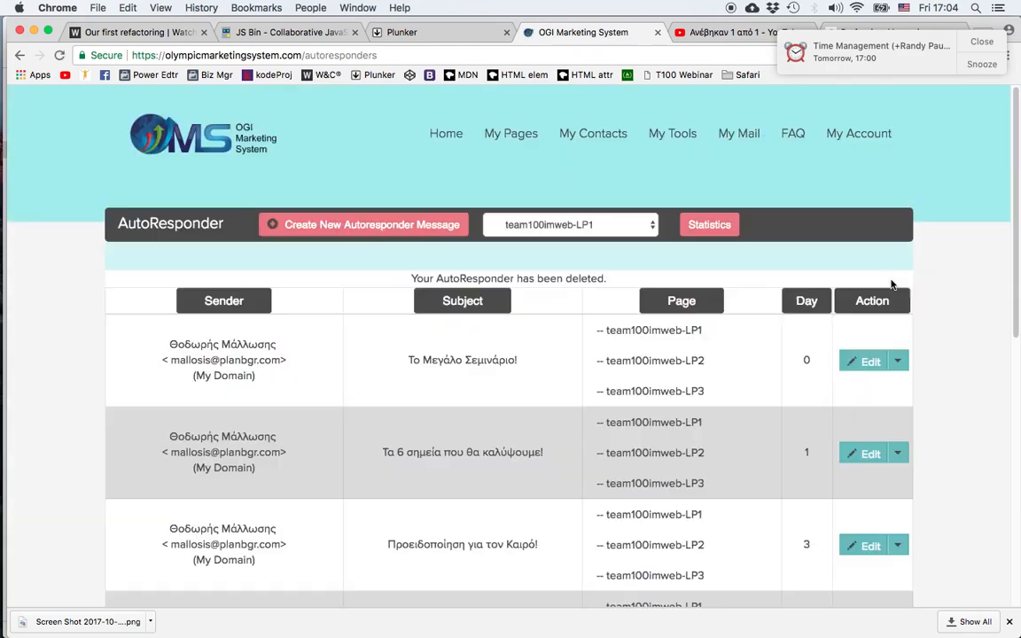
pyautogui.moveTo(886, 365)
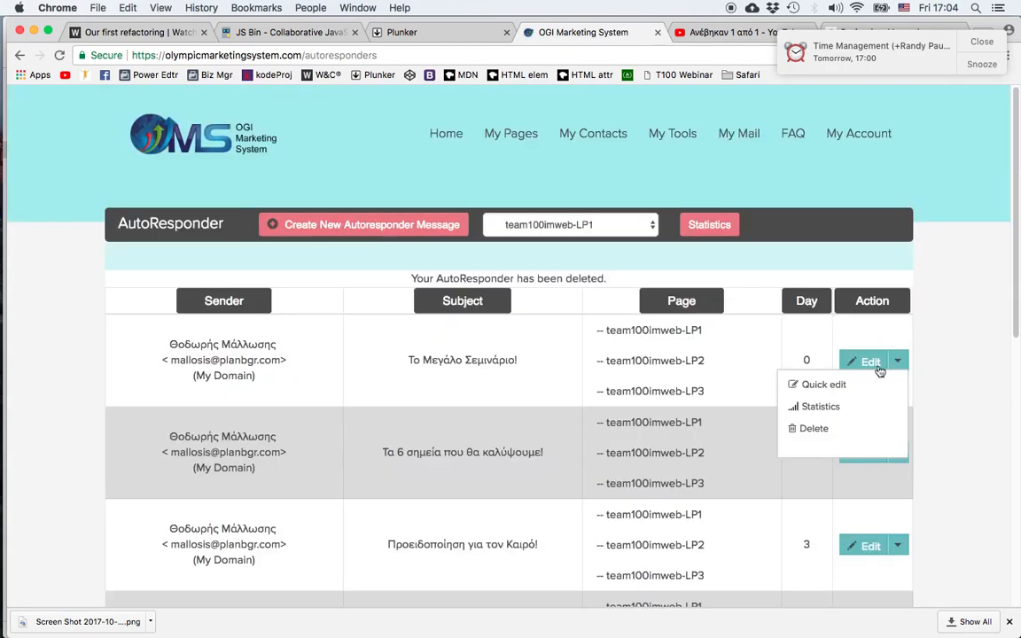
pyautogui.click(838, 389)
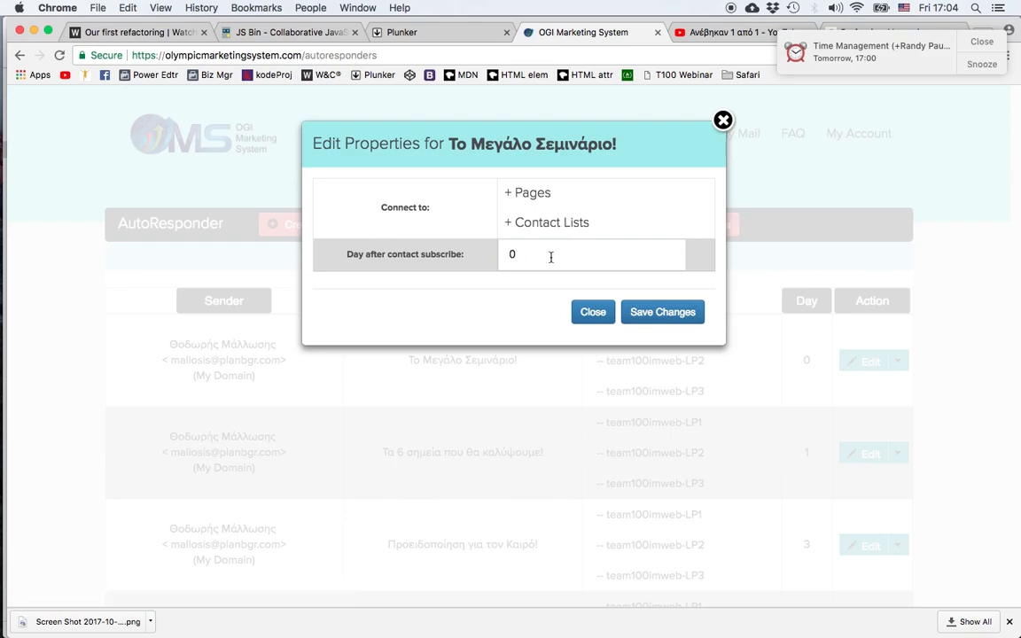
pyautogui.click(723, 121)
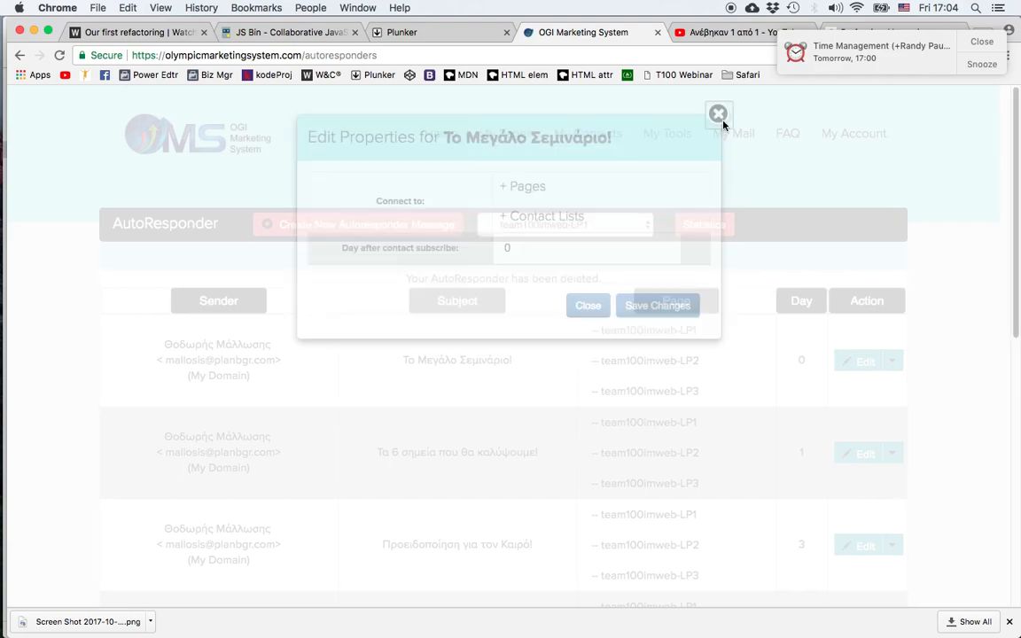
# - Examine the statistics of the "Το Μεγάλο Σεμινάριο!" message for the team100imweb-LP1 page
pyautogui.moveTo(867, 362)
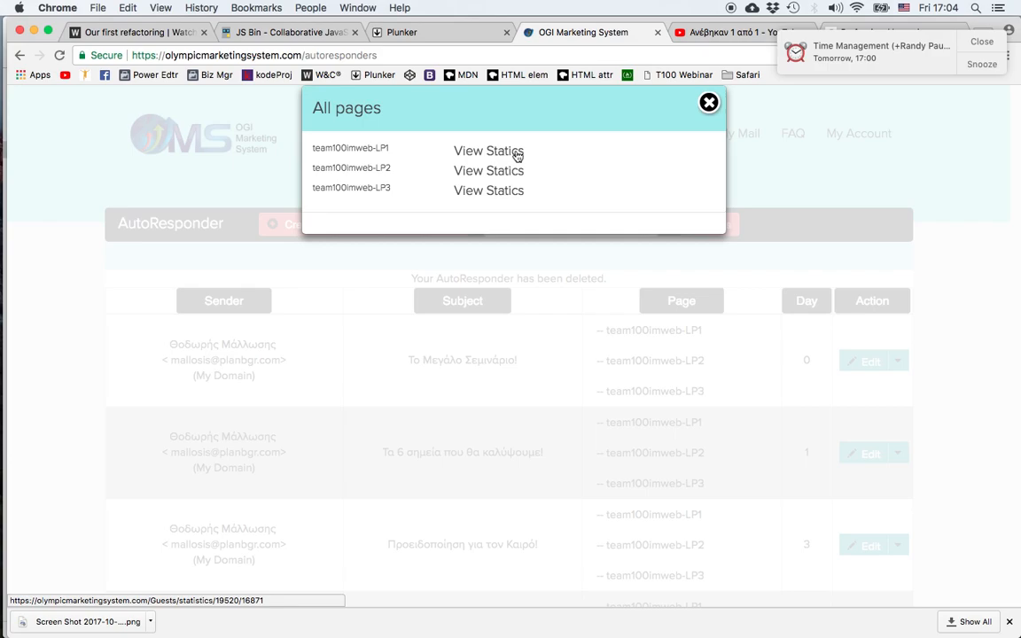
pyautogui.click(508, 157)
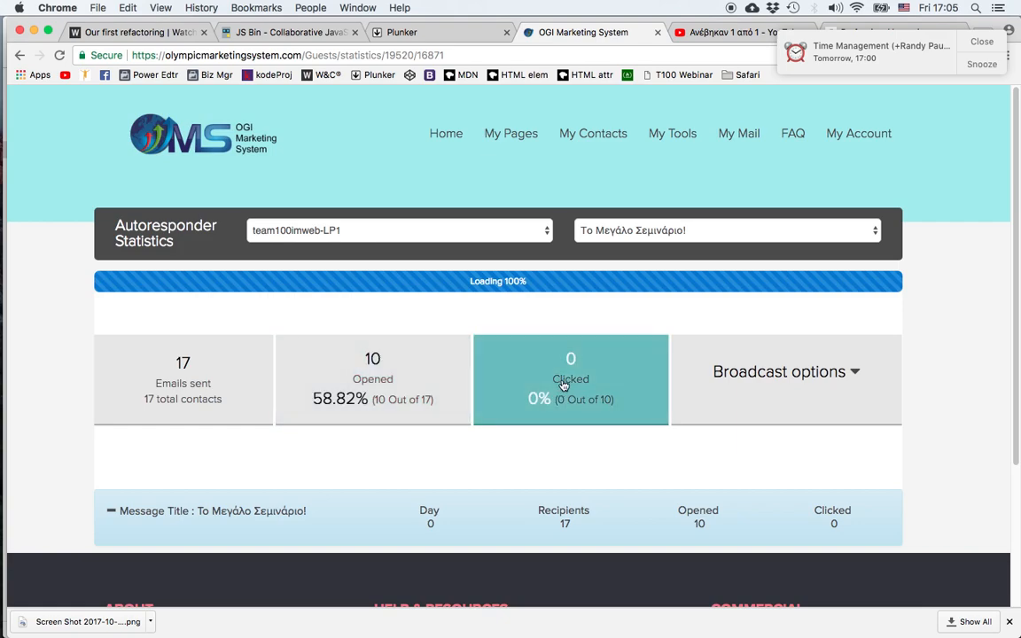
pyautogui.scroll(-1, 564, 392)
pyautogui.scroll(-1, 564, 393)
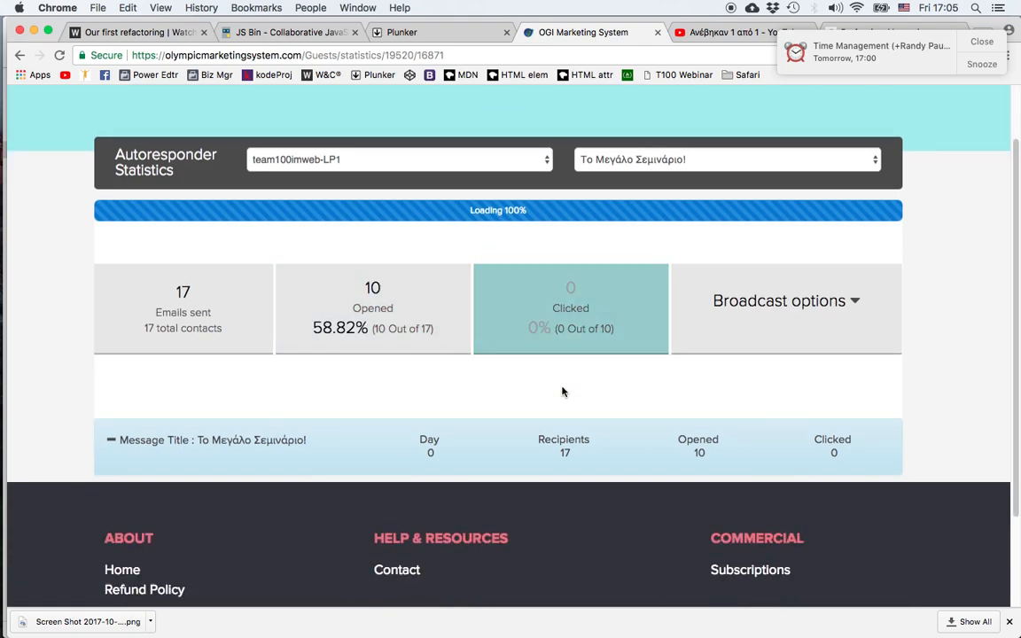
# - Expand the "Το Μεγάλο Σεμινάριο!" message in the statistics and examine its recipients' open and click records
pyautogui.click(224, 440)
pyautogui.scroll(-3, 262, 445)
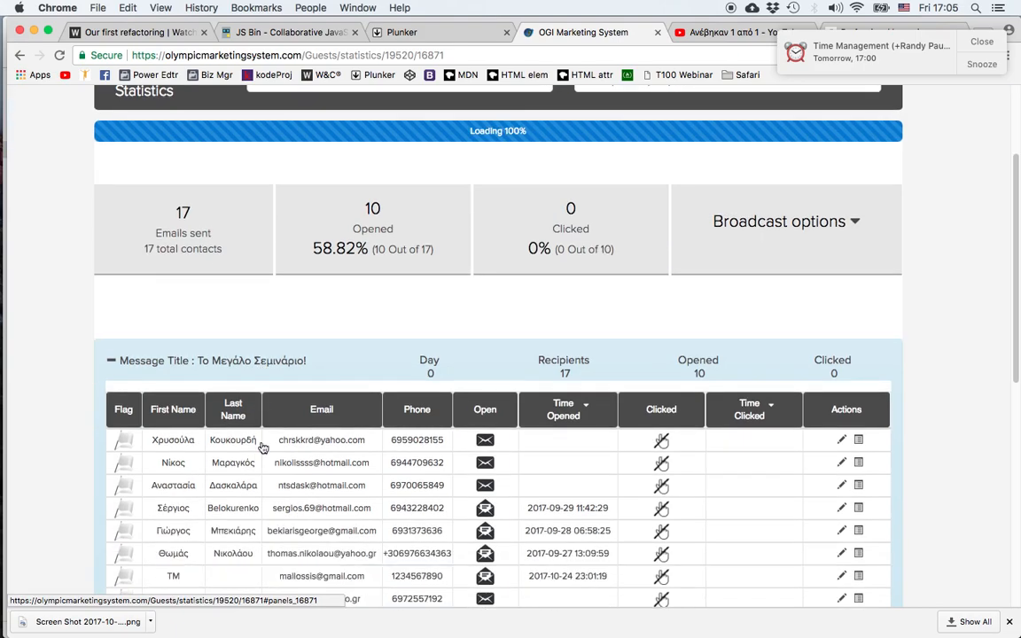
pyautogui.scroll(-1, 262, 446)
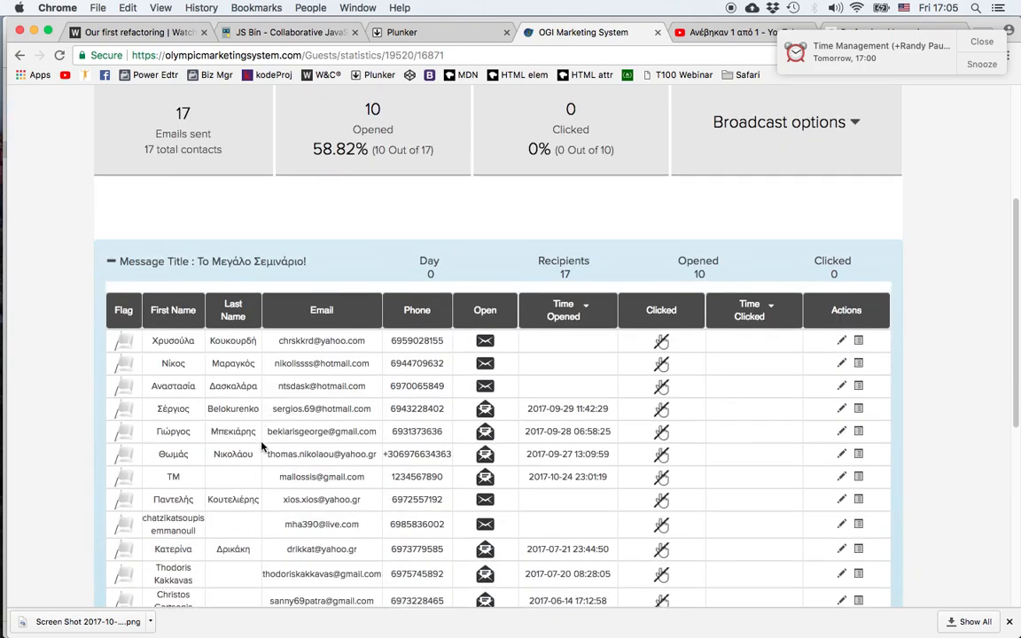
pyautogui.scroll(-5, 262, 446)
pyautogui.scroll(4, 288, 417)
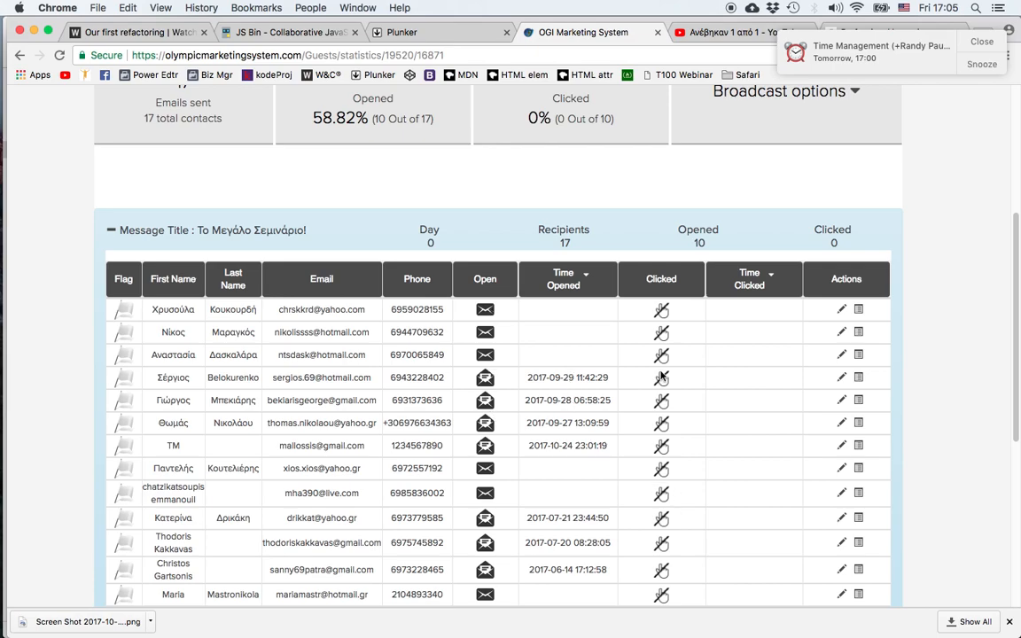
# - View the first recipient's editable contact details without changes, and examine that contact's email history before returning to the message statistics
pyautogui.click(842, 310)
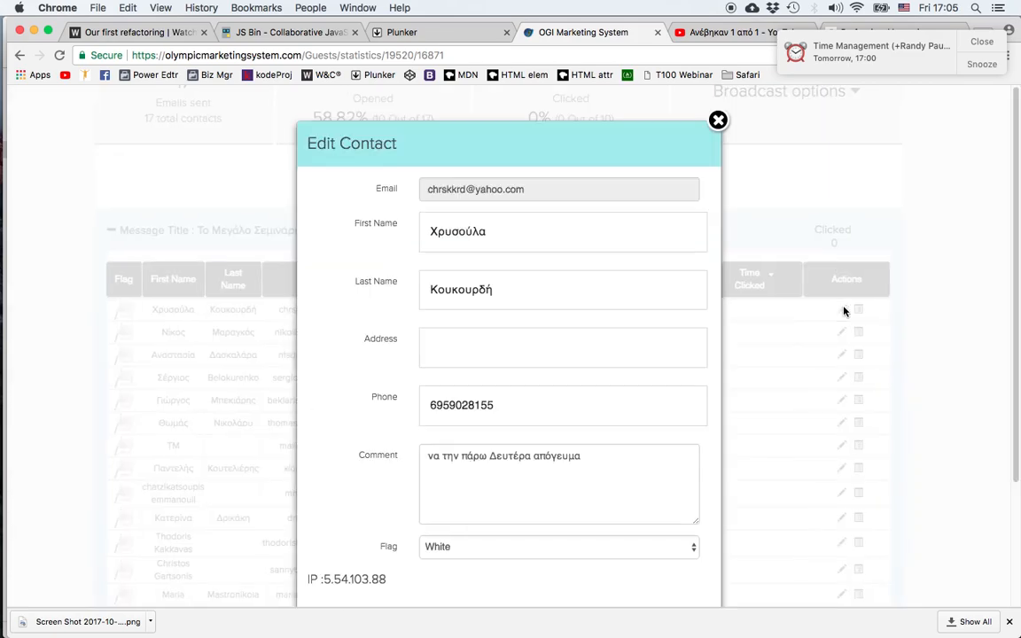
pyautogui.click(718, 120)
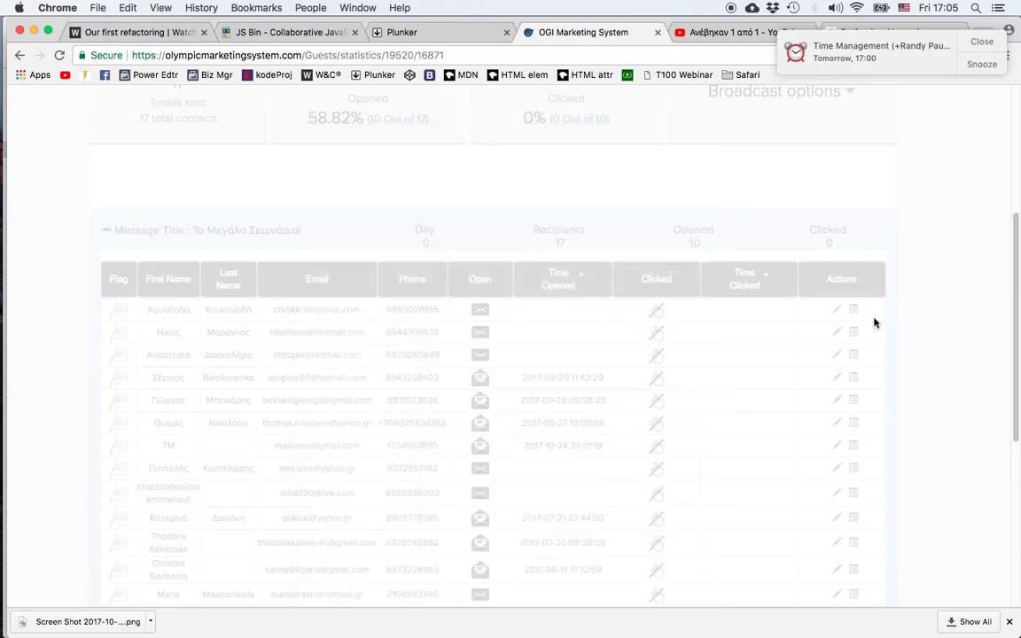
pyautogui.click(859, 312)
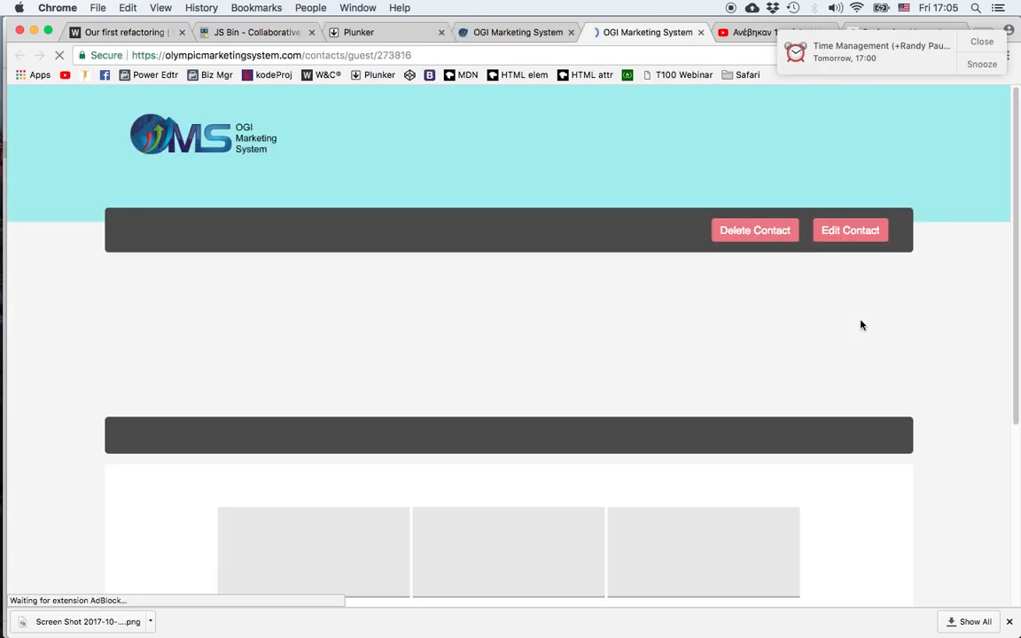
pyautogui.scroll(-5, 748, 338)
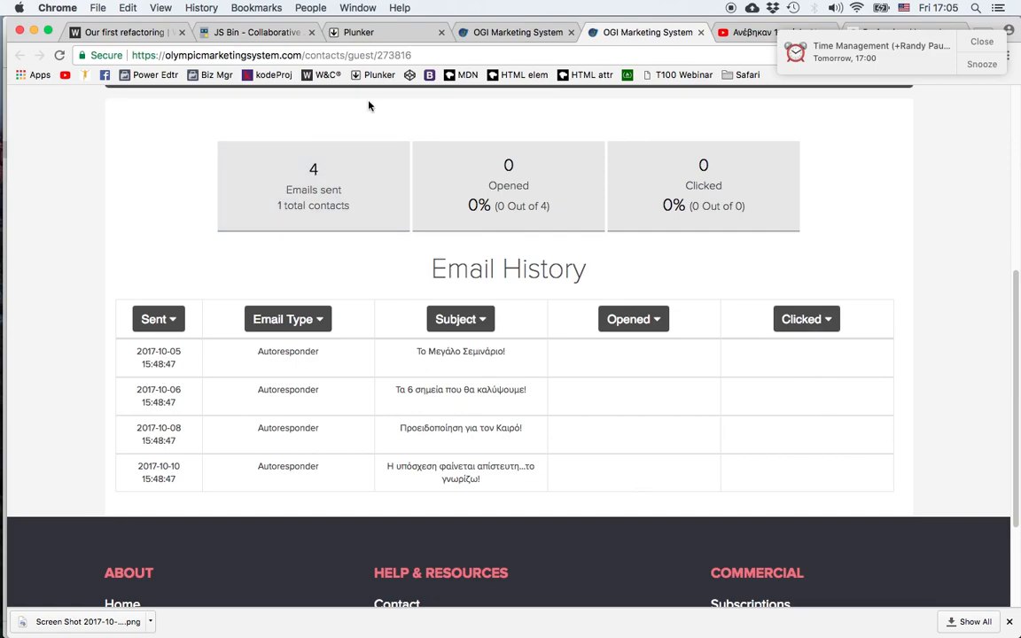
pyautogui.click(532, 34)
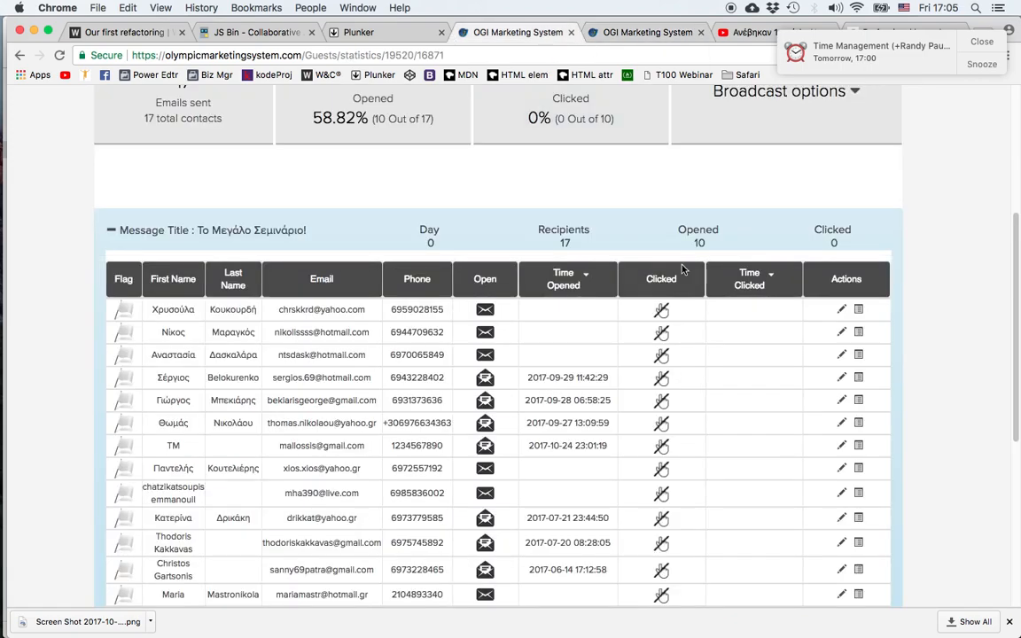
pyautogui.scroll(5, 614, 238)
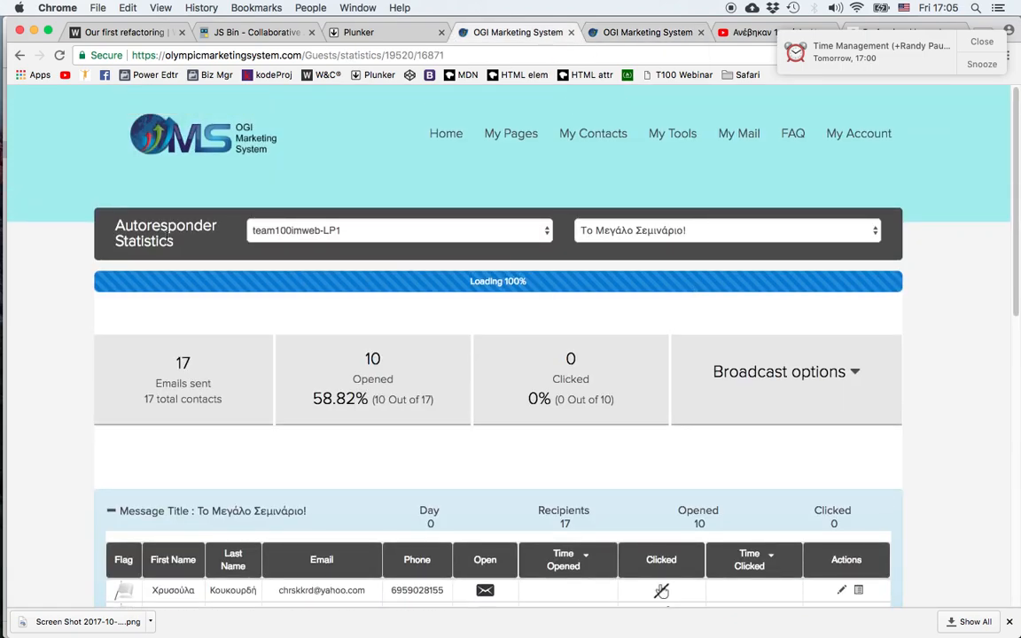
pyautogui.moveTo(812, 383)
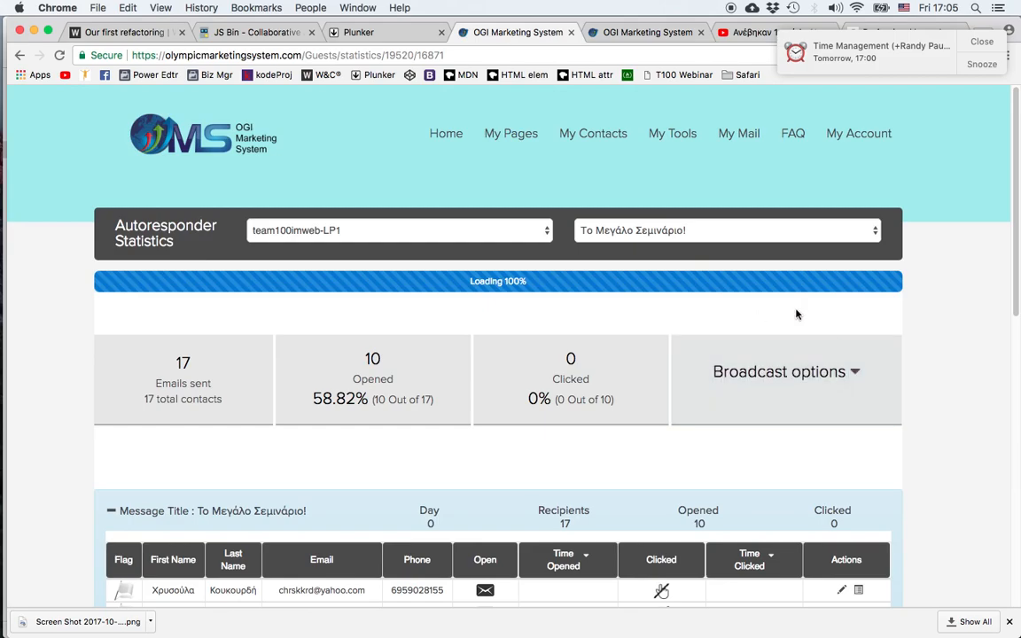